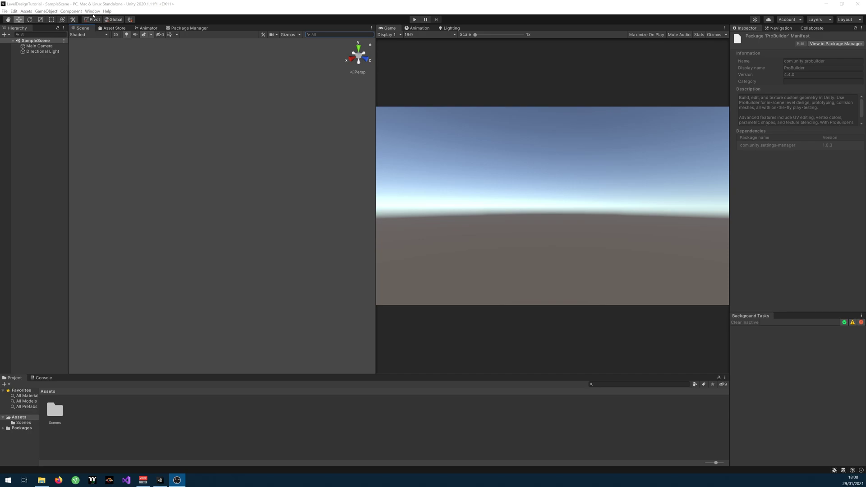
# Find the ProBuilder package in the Package Manager by searching for "probuilder" and install version 4.4.0.
pyautogui.click(70, 11)
pyautogui.moveTo(89, 11)
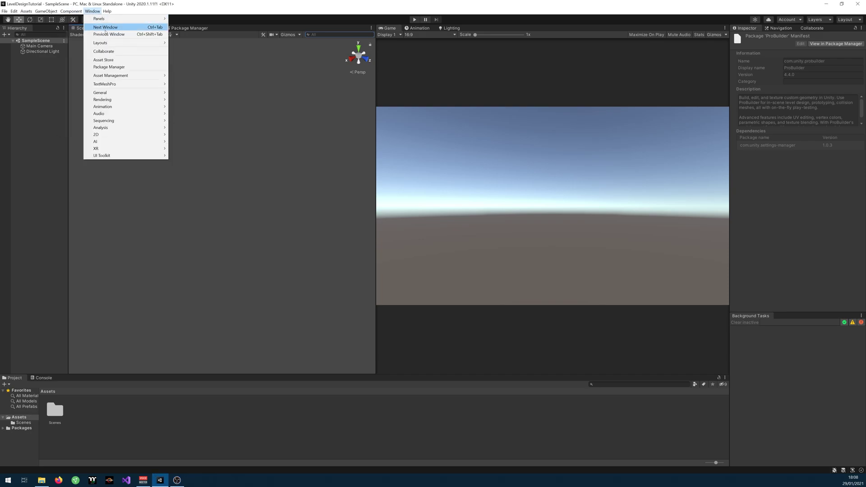
pyautogui.click(112, 67)
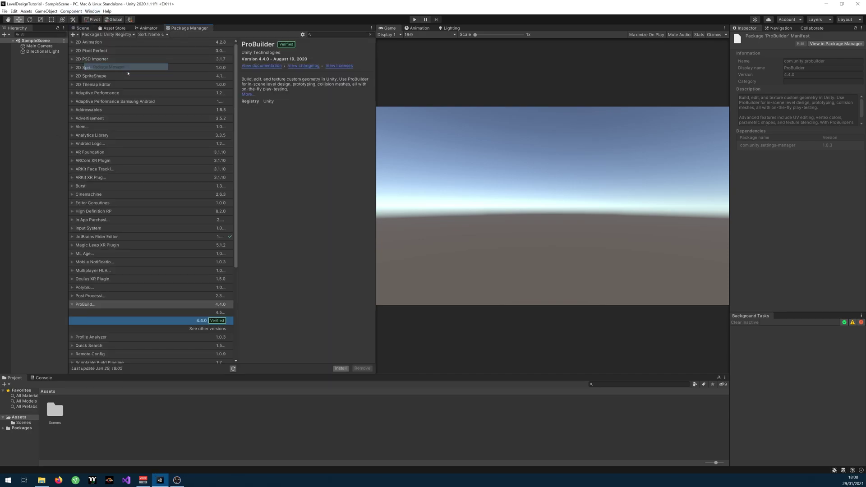
pyautogui.click(318, 36)
pyautogui.write('probuilder')
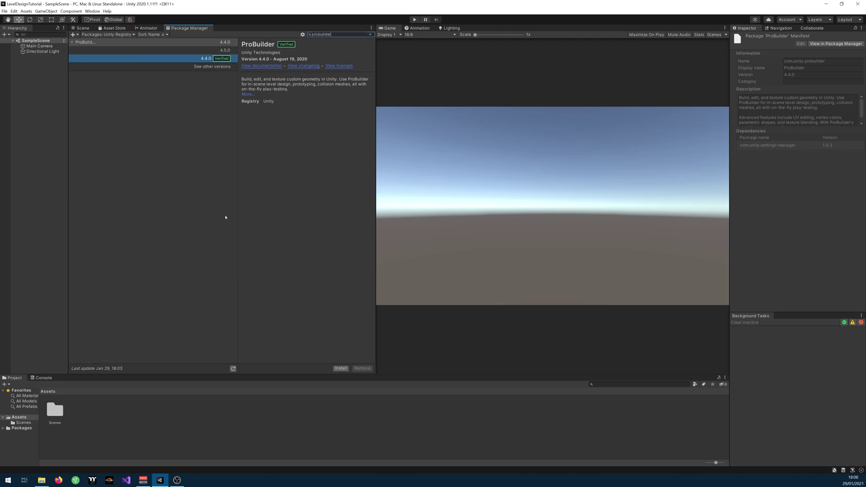
pyautogui.click(340, 369)
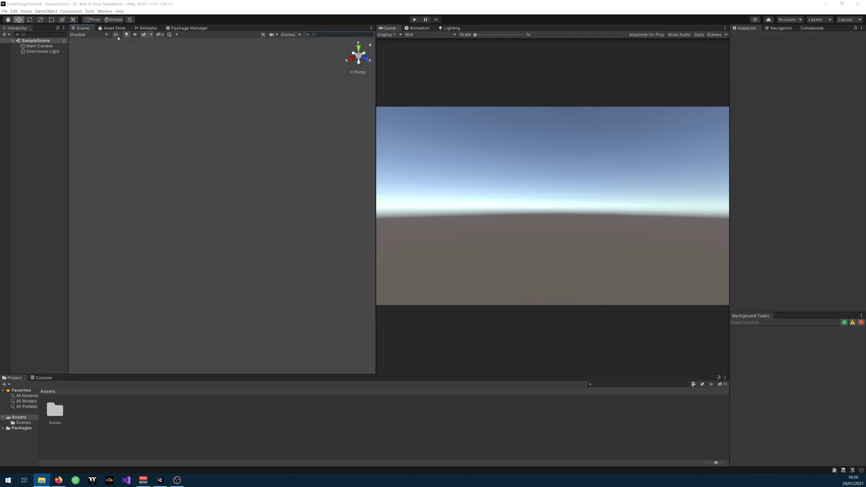
# Return to the Package Manager.
pyautogui.click(116, 28)
pyautogui.click(187, 28)
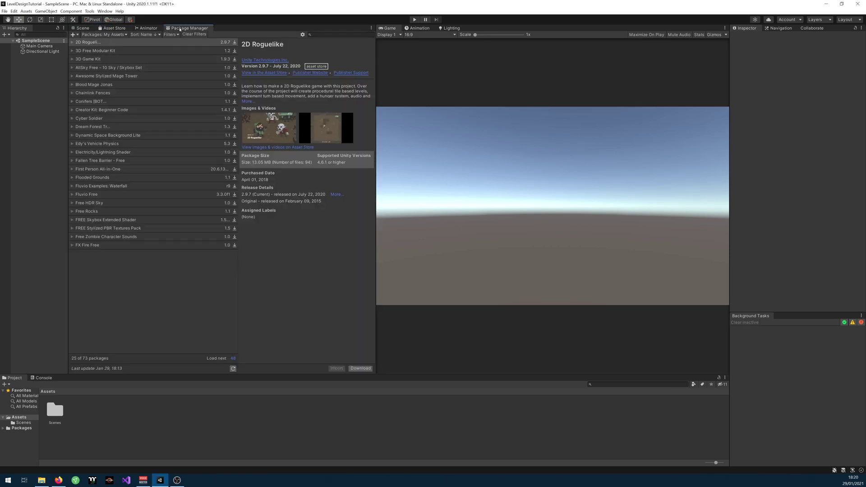
pyautogui.click(321, 34)
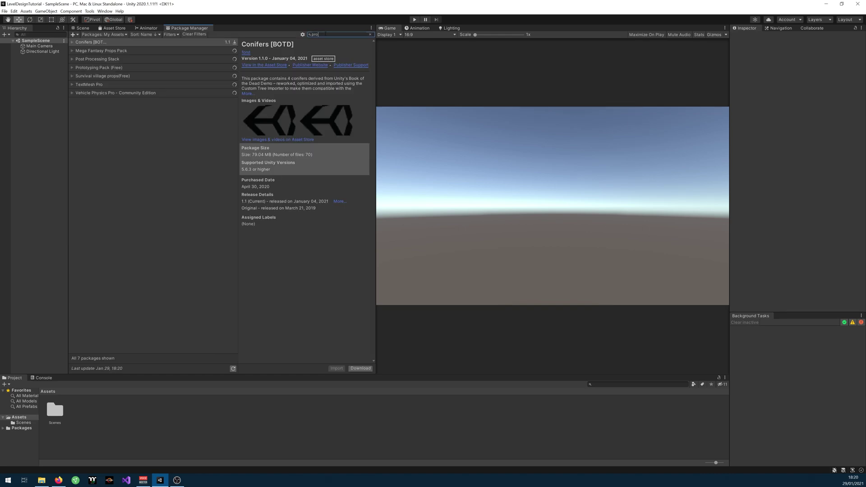
pyautogui.press('BackSpace')
pyautogui.press('BackSpace')
pyautogui.press('BackSpace')
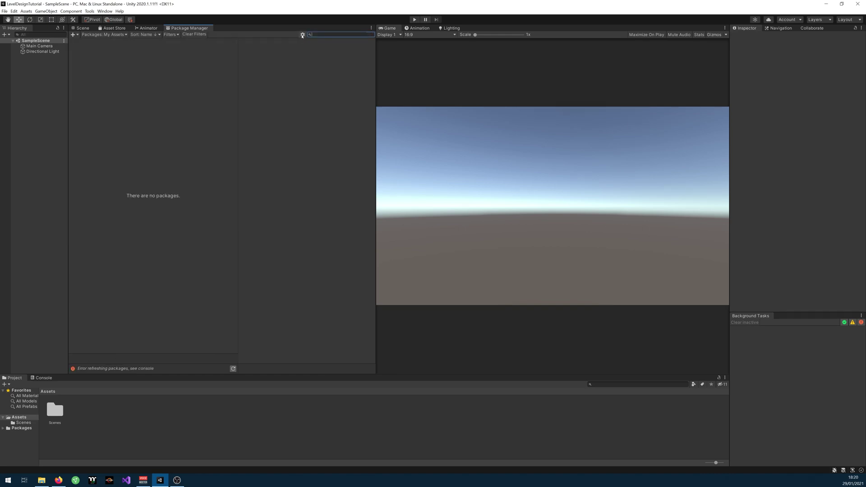
# Enable preview packages in the Package Manager's advanced project settings, accept the notice and close the settings.
pyautogui.click(303, 35)
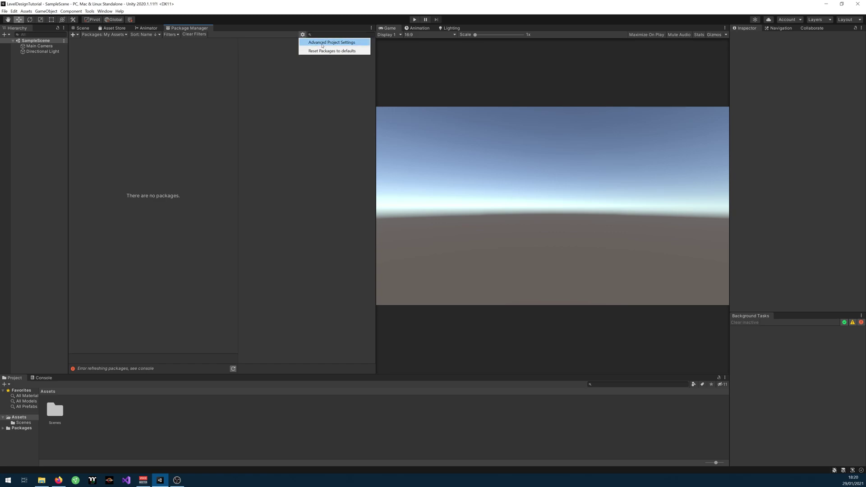
pyautogui.click(323, 43)
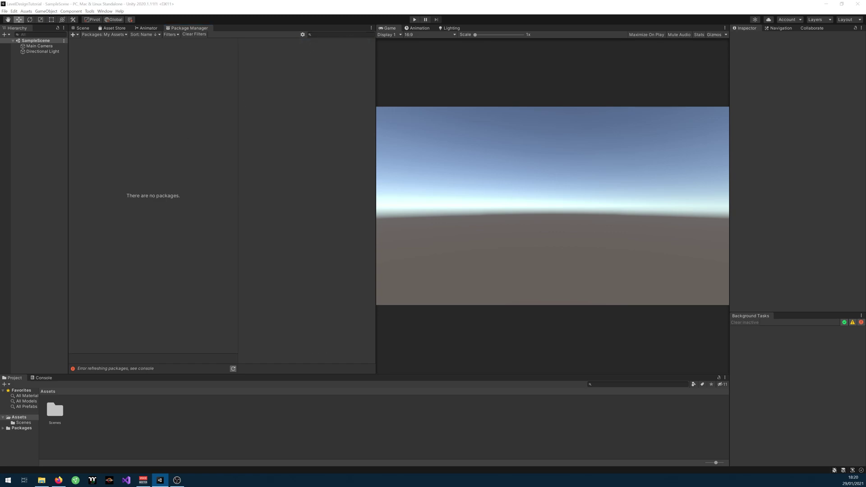
pyautogui.moveTo(227, 186); pyautogui.dragTo(405, 143)
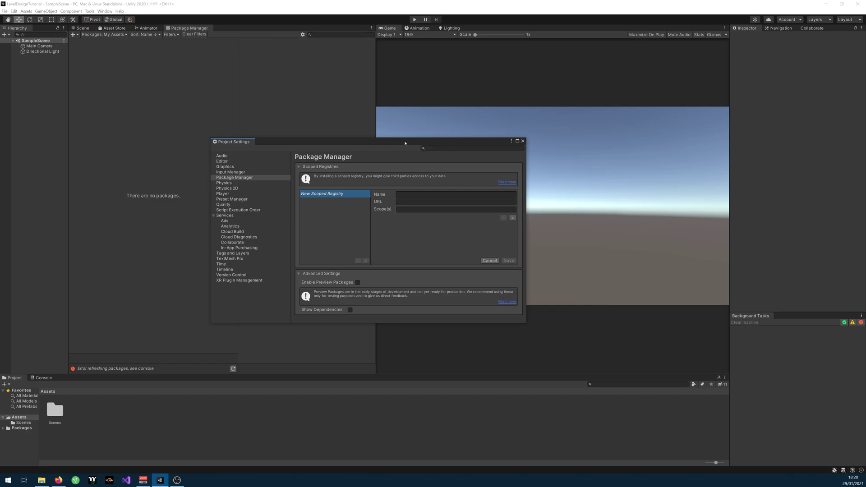
pyautogui.click(357, 283)
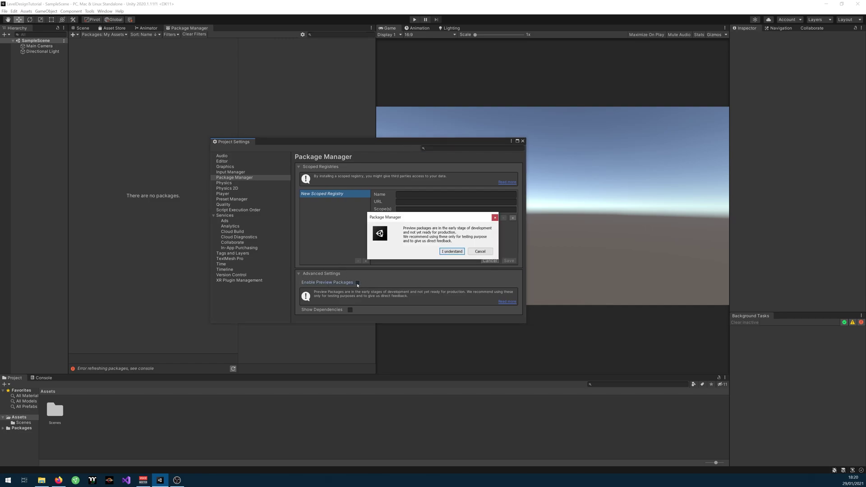
pyautogui.click(453, 252)
pyautogui.click(523, 140)
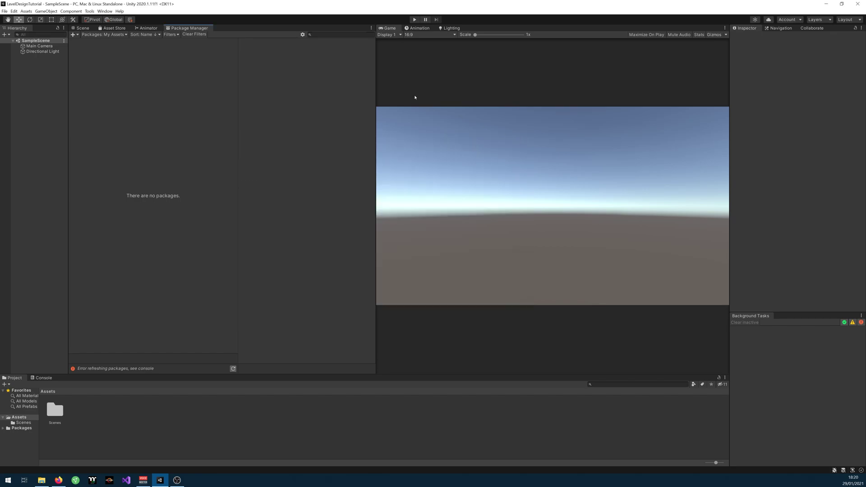
# Search the Unity Registry packages for "progrid" and install the ProGrids preview package.
pyautogui.click(340, 36)
pyautogui.write('progrid')
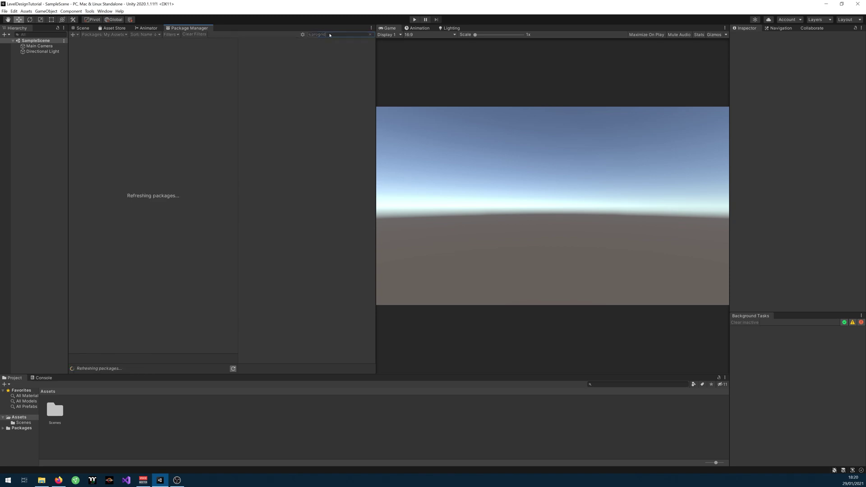
pyautogui.click(97, 35)
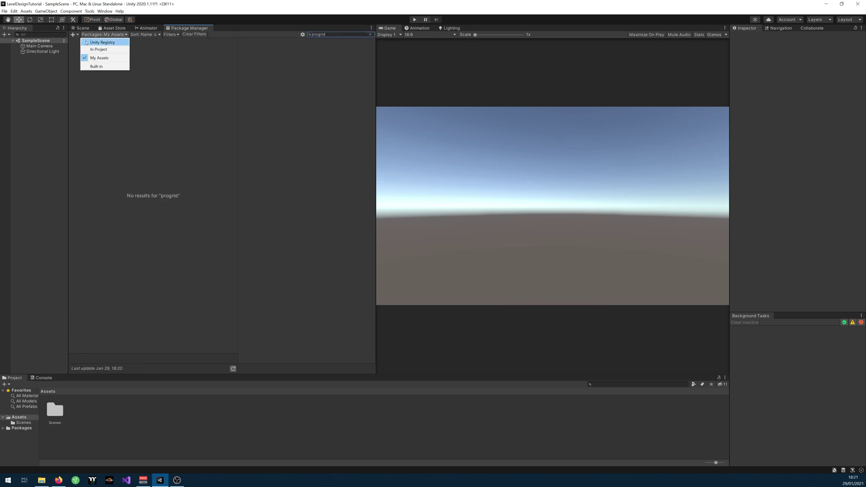
pyautogui.click(97, 43)
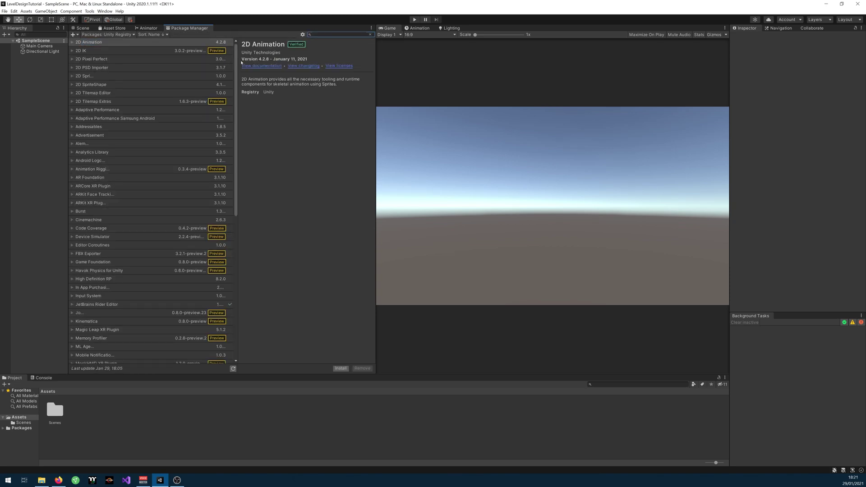
pyautogui.write('progrid')
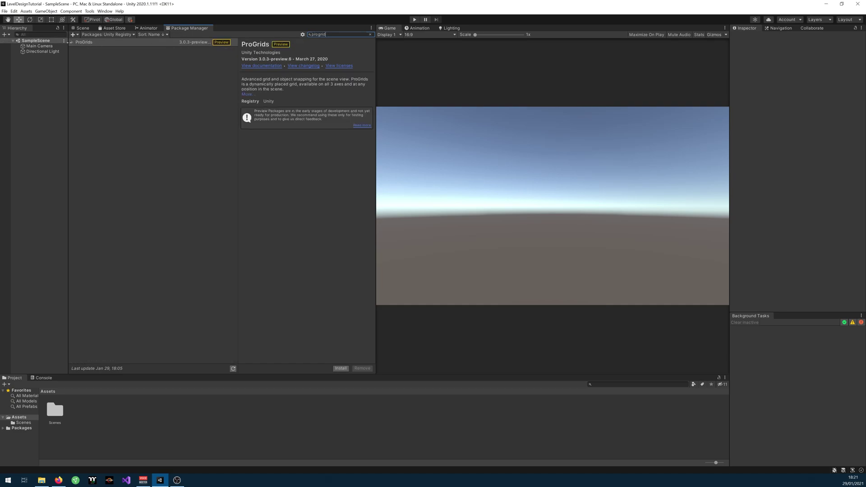
pyautogui.click(339, 369)
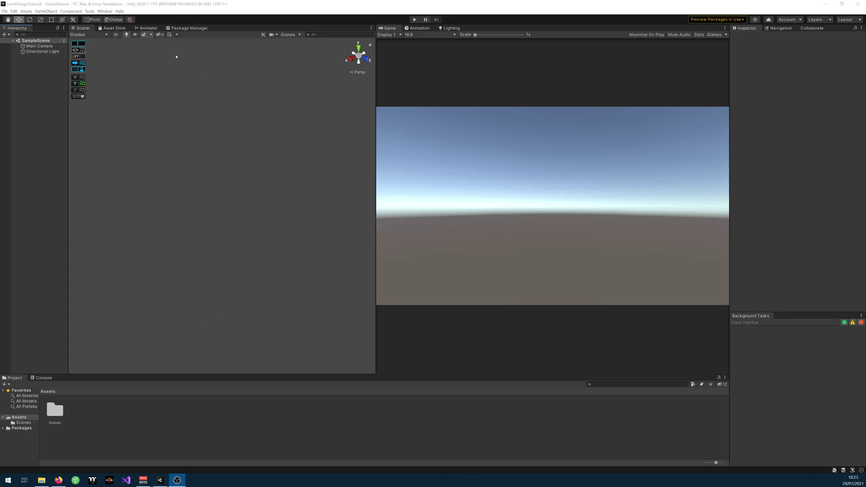
# Open the ProGrids window.
pyautogui.click(88, 11)
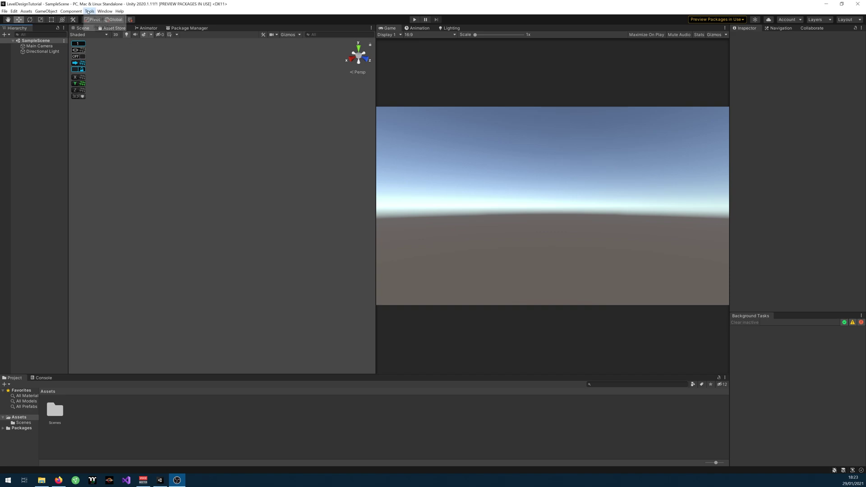
pyautogui.moveTo(106, 18)
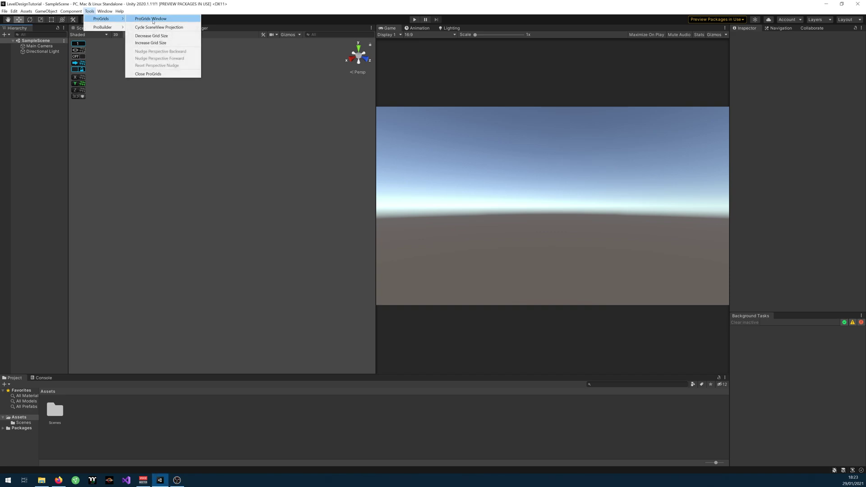
pyautogui.click(153, 20)
# Open the ProBuilder window, shrink it to a low strip and place it over the Game view.
pyautogui.click(88, 12)
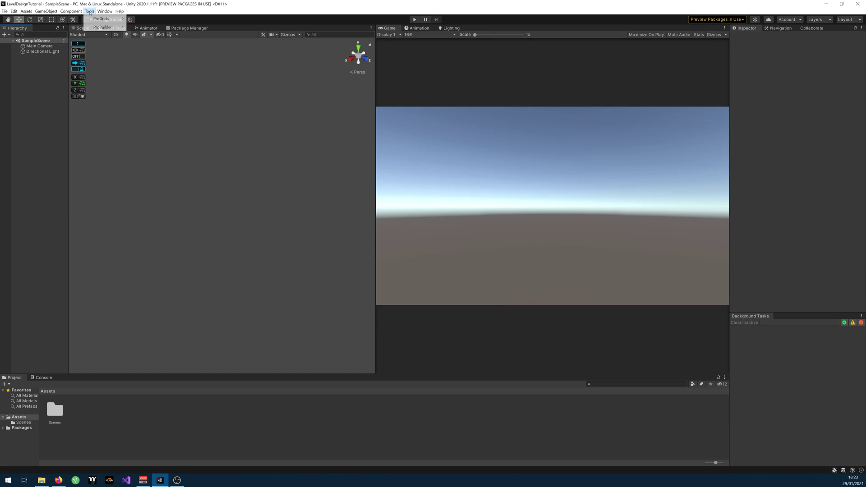
pyautogui.moveTo(104, 27)
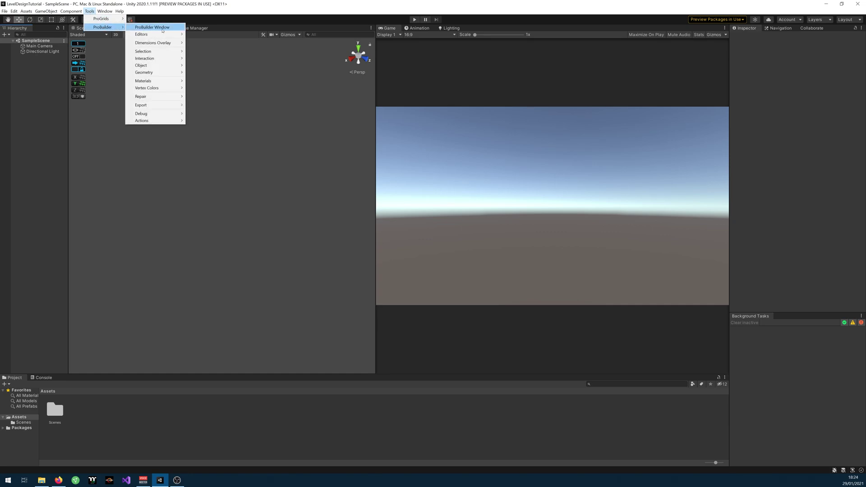
pyautogui.click(162, 29)
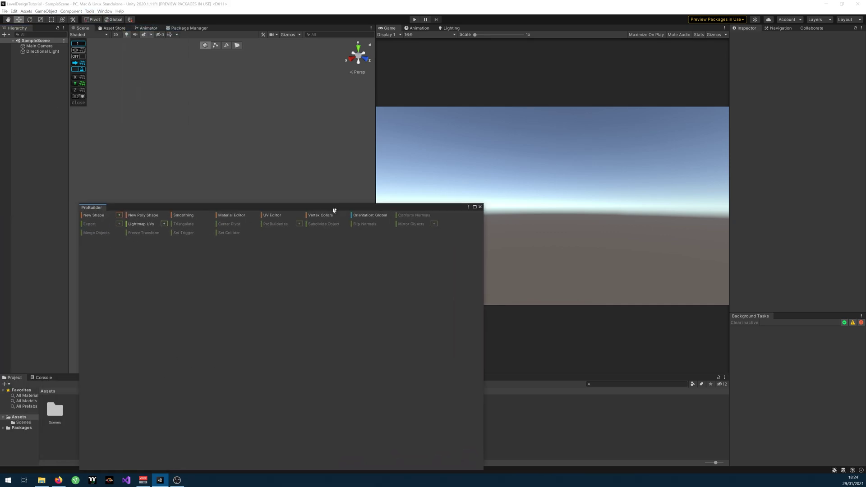
pyautogui.moveTo(332, 209); pyautogui.dragTo(441, 149)
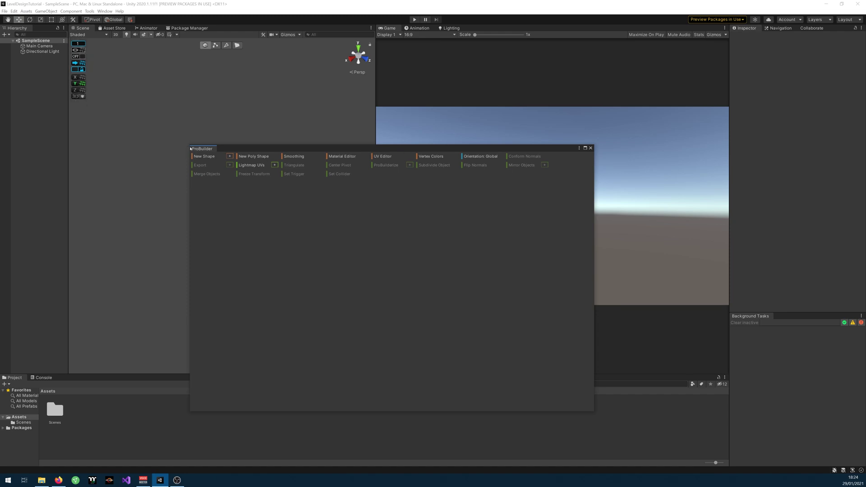
pyautogui.moveTo(190, 145); pyautogui.dragTo(192, 359)
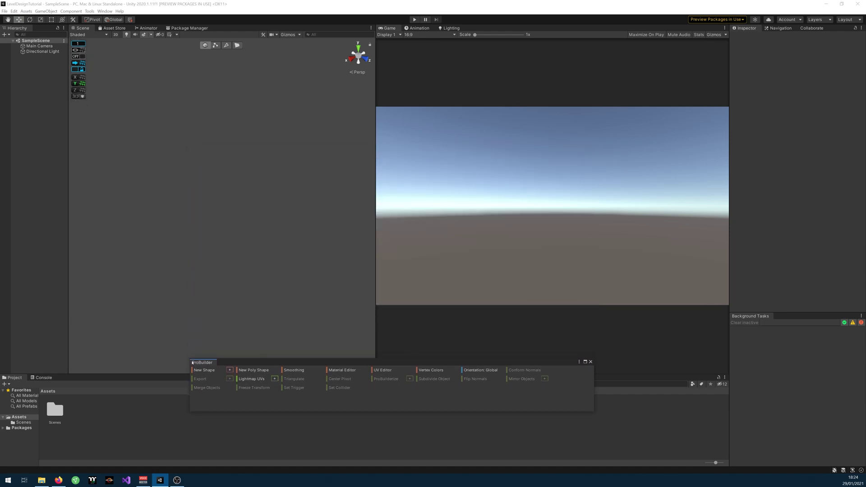
pyautogui.moveTo(347, 359); pyautogui.dragTo(561, 158)
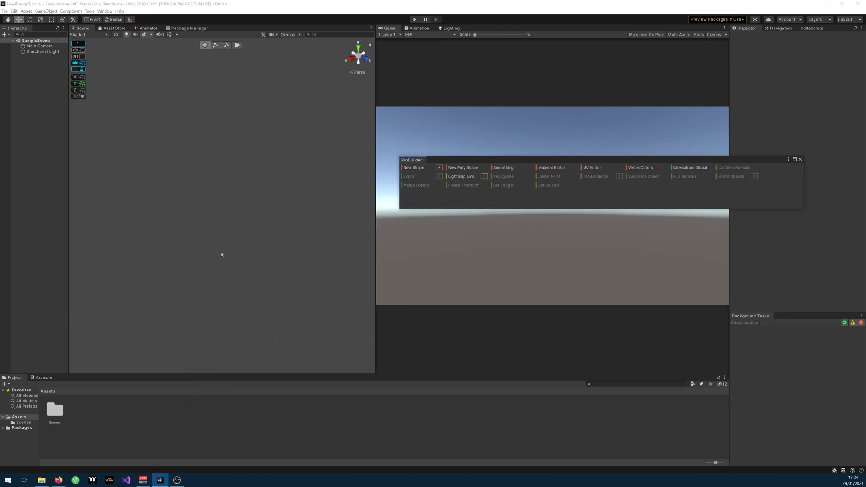
# Create a ProBuilder cube in the scene and turn on the ProGrids guide lines and snapping.
pyautogui.click(411, 167)
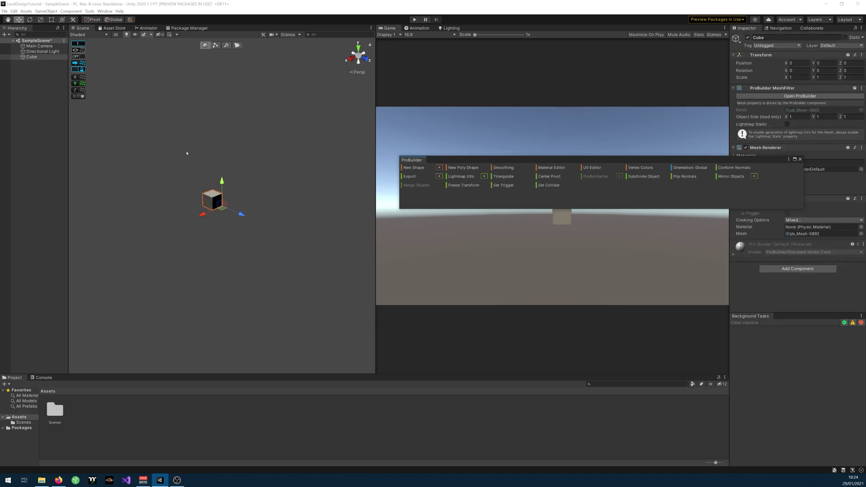
pyautogui.click(81, 50)
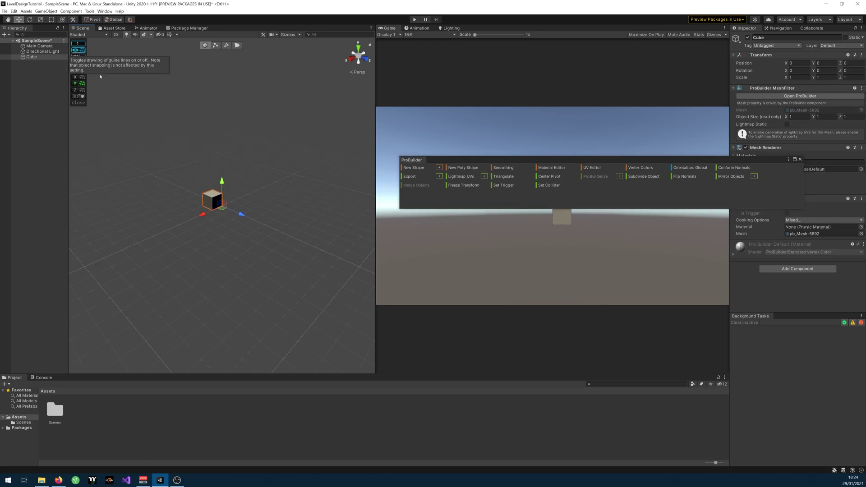
pyautogui.moveTo(171, 139); pyautogui.dragTo(194, 139, button='right')
pyautogui.press('a')
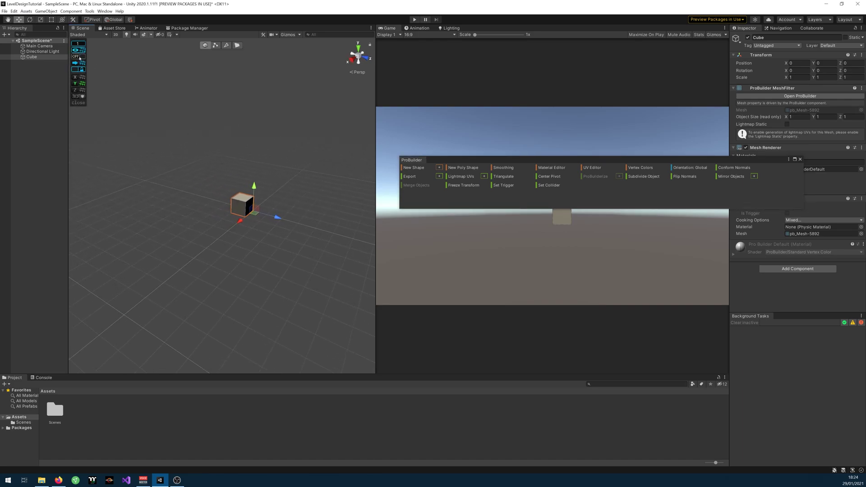
pyautogui.click(80, 56)
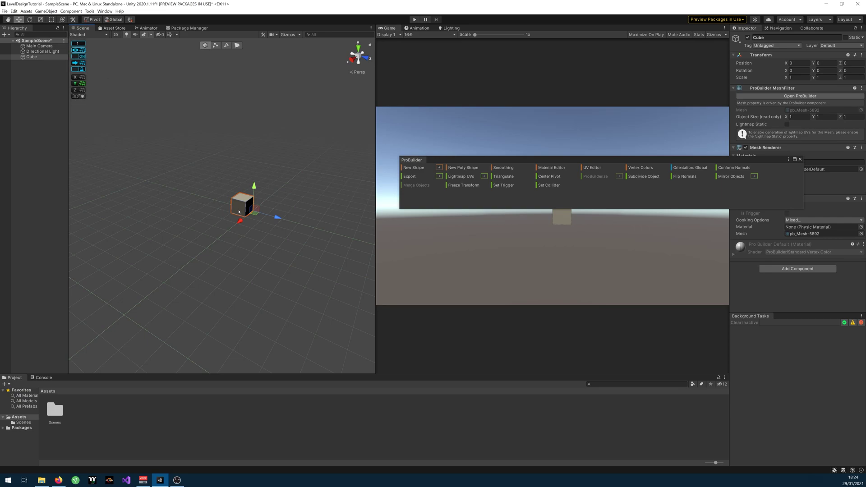
# Move the cube's side faces outward in face editing mode to stretch it into a slab 10 by 6 units.
pyautogui.moveTo(266, 163); pyautogui.dragTo(243, 153, button='right')
pyautogui.press('d')
pyautogui.click(237, 46)
pyautogui.click(233, 221)
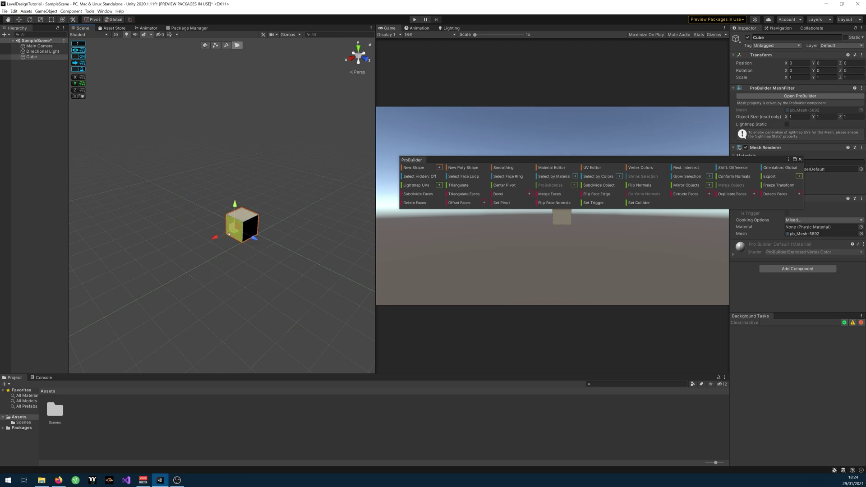
pyautogui.moveTo(216, 237); pyautogui.dragTo(100, 293)
pyautogui.moveTo(225, 252); pyautogui.dragTo(180, 288, button='right')
pyautogui.press('s')
pyautogui.moveTo(237, 205); pyautogui.dragTo(124, 272)
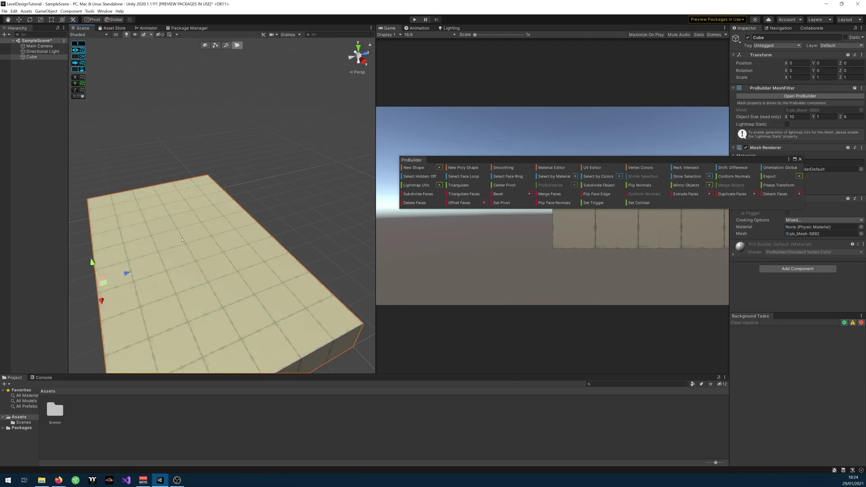
# Extend the slab's long side along Z so it measures 10 by 10 units.
pyautogui.keyDown('alt'); pyautogui.moveTo(228, 257); pyautogui.dragTo(174, 236); pyautogui.keyUp('alt')
pyautogui.keyDown('shift'); pyautogui.moveTo(251, 230); pyautogui.dragTo(227, 276); pyautogui.keyUp('shift')
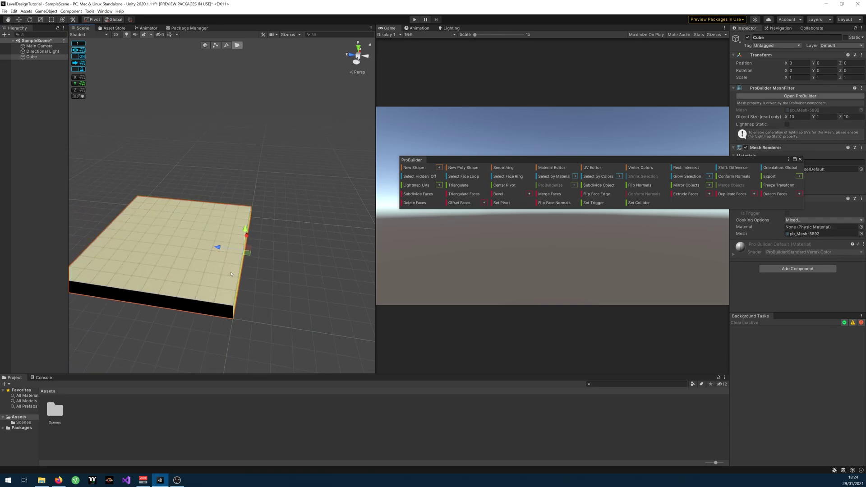
# Try moving the slab's front upper edge in edge editing mode.
pyautogui.click(231, 273)
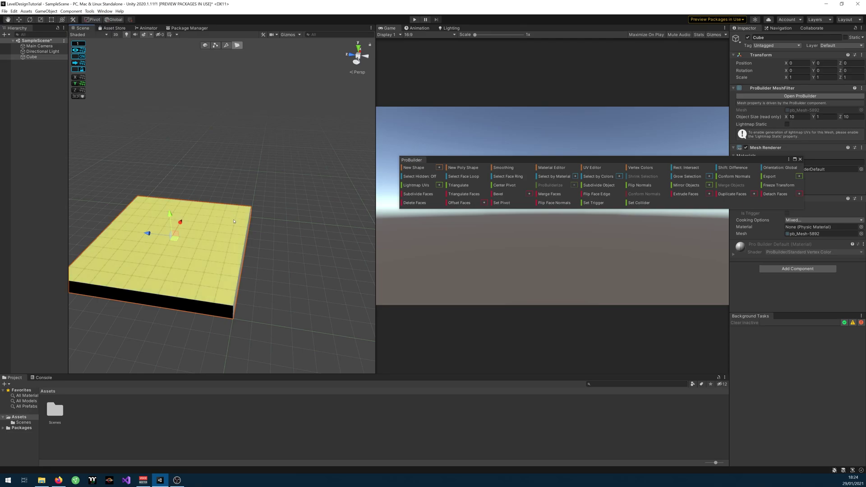
pyautogui.hotkey('alt', 'Tab')
pyautogui.hotkey('alt', 'Tab')
pyautogui.click(226, 45)
pyautogui.click(142, 293)
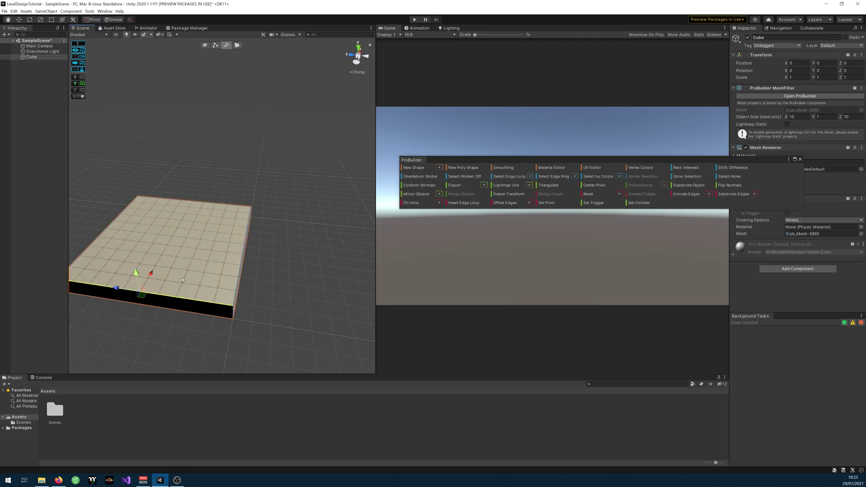
pyautogui.moveTo(147, 233); pyautogui.dragTo(203, 239)
# Extrude a wall upward at one end of the slab to 7 units overall height and lengthen the object to 20 units along Z.
pyautogui.click(238, 45)
pyautogui.click(234, 253)
pyautogui.keyDown('shift'); pyautogui.moveTo(236, 216); pyautogui.dragTo(244, 85); pyautogui.keyUp('shift')
pyautogui.keyDown('alt'); pyautogui.moveTo(226, 199); pyautogui.dragTo(283, 211); pyautogui.keyUp('alt')
pyautogui.moveTo(276, 81); pyautogui.dragTo(276, 149)
pyautogui.keyDown('alt'); pyautogui.moveTo(283, 211); pyautogui.dragTo(252, 217); pyautogui.keyUp('alt')
pyautogui.click(173, 318)
pyautogui.moveTo(153, 289); pyautogui.dragTo(106, 296)
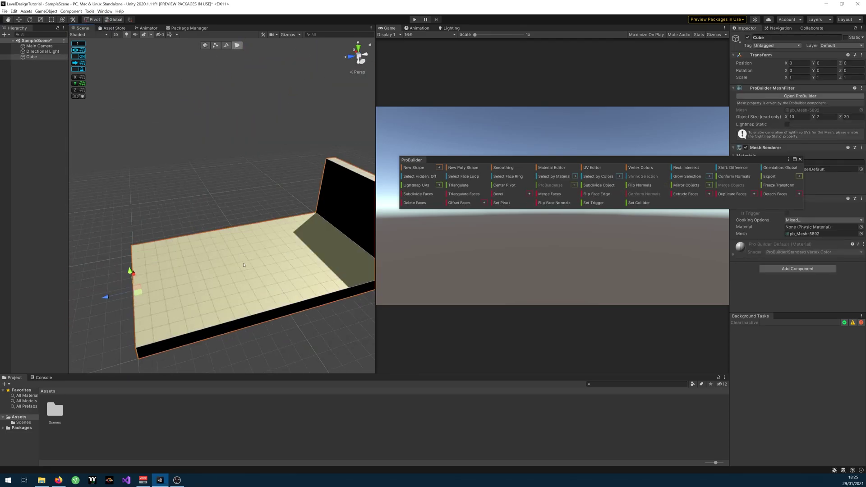
# Extrude two more walls upward from the floor's edge faces in face editing mode, leaving one long side open.
pyautogui.click(227, 45)
pyautogui.click(237, 45)
pyautogui.keyDown('shift'); pyautogui.moveTo(193, 203); pyautogui.dragTo(193, 122); pyautogui.keyUp('shift')
pyautogui.keyDown('alt'); pyautogui.moveTo(199, 140); pyautogui.dragTo(271, 174); pyautogui.keyUp('alt')
pyautogui.click(246, 181)
pyautogui.click(203, 209)
pyautogui.keyDown('shift'); pyautogui.moveTo(214, 205); pyautogui.dragTo(198, 108); pyautogui.keyUp('shift')
# Extrude stair-like steps along the slab's open long side, widening the object to about 14 units in X.
pyautogui.keyDown('alt'); pyautogui.moveTo(199, 135); pyautogui.dragTo(275, 165); pyautogui.keyUp('alt')
pyautogui.click(237, 170)
pyautogui.click(243, 154)
pyautogui.keyDown('shift'); pyautogui.moveTo(251, 137); pyautogui.dragTo(251, 125); pyautogui.keyUp('shift')
pyautogui.keyDown('shift'); pyautogui.moveTo(275, 166); pyautogui.dragTo(251, 160); pyautogui.keyUp('shift')
pyautogui.scroll(-5, 269, 162)
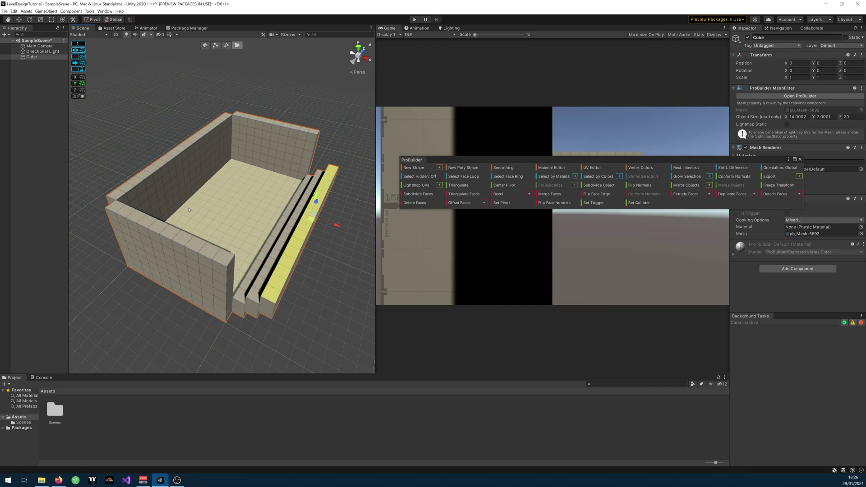
# Export the cube from ProBuilder in Obj format with Include Children and Apply Transforms enabled.
pyautogui.click(328, 411)
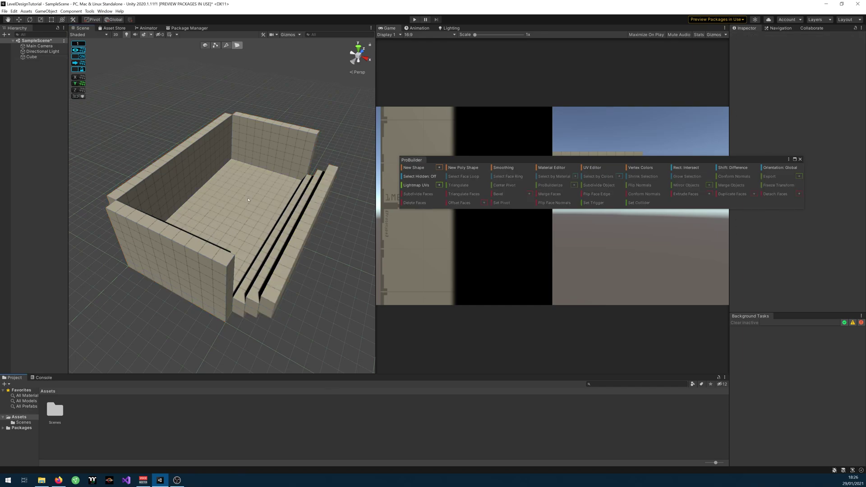
pyautogui.click(45, 58)
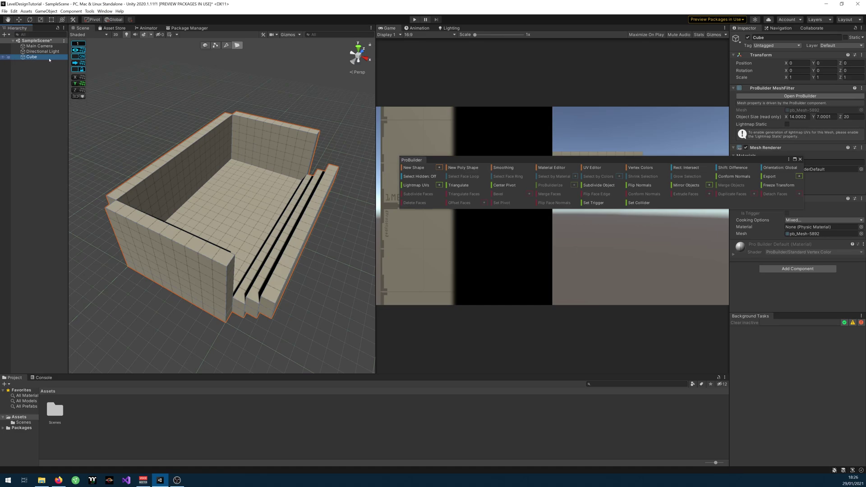
pyautogui.moveTo(451, 160); pyautogui.dragTo(141, 149)
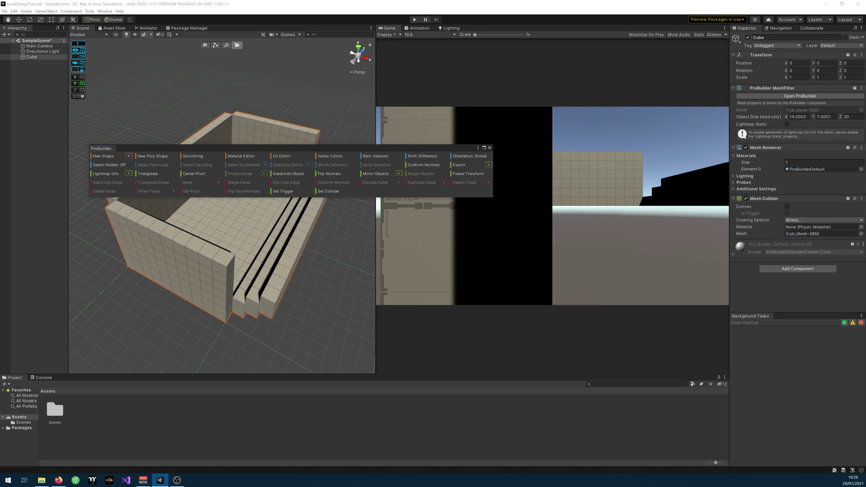
pyautogui.click(488, 165)
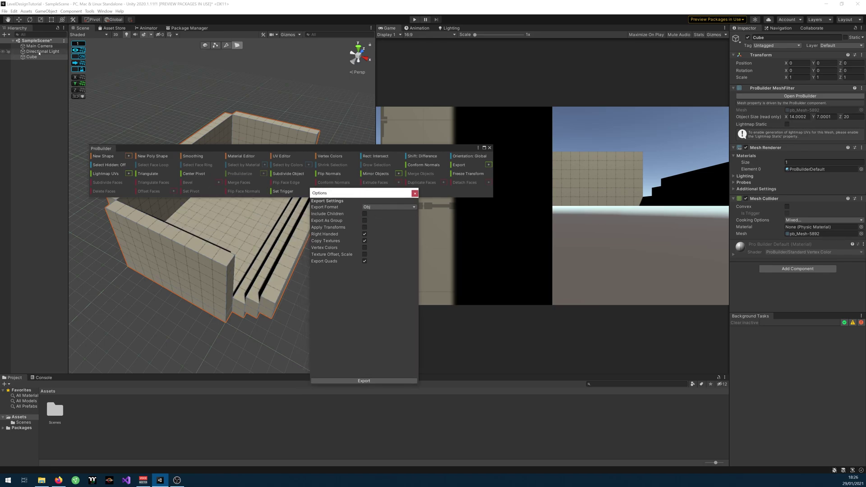
pyautogui.click(365, 215)
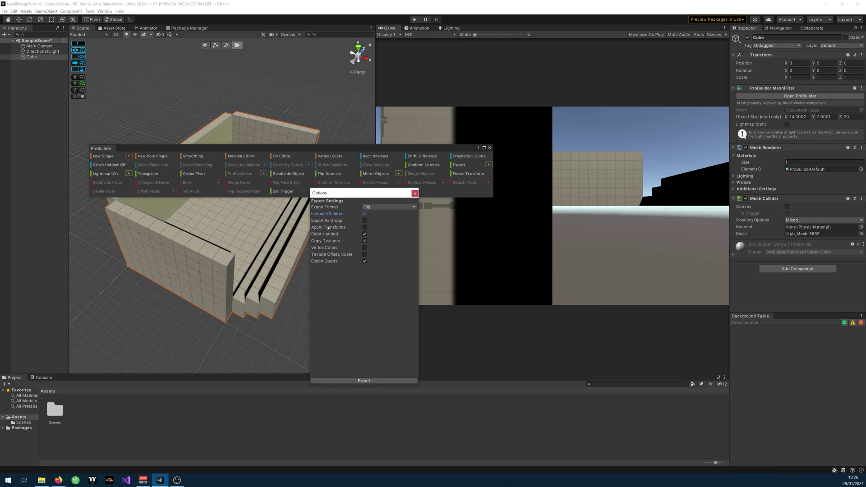
pyautogui.click(365, 228)
pyautogui.click(383, 207)
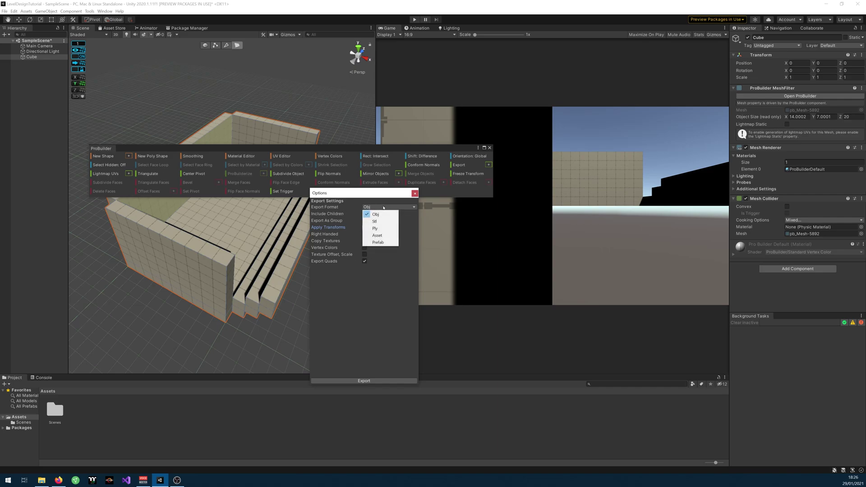
pyautogui.click(383, 207)
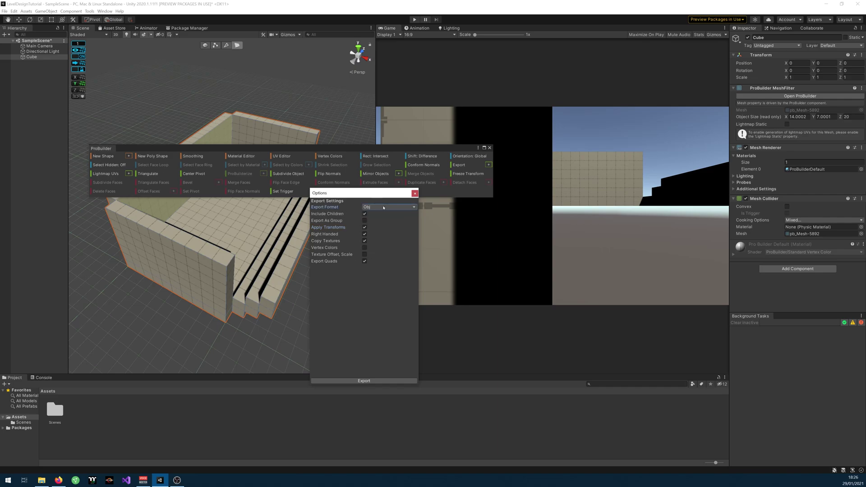
pyautogui.click(364, 381)
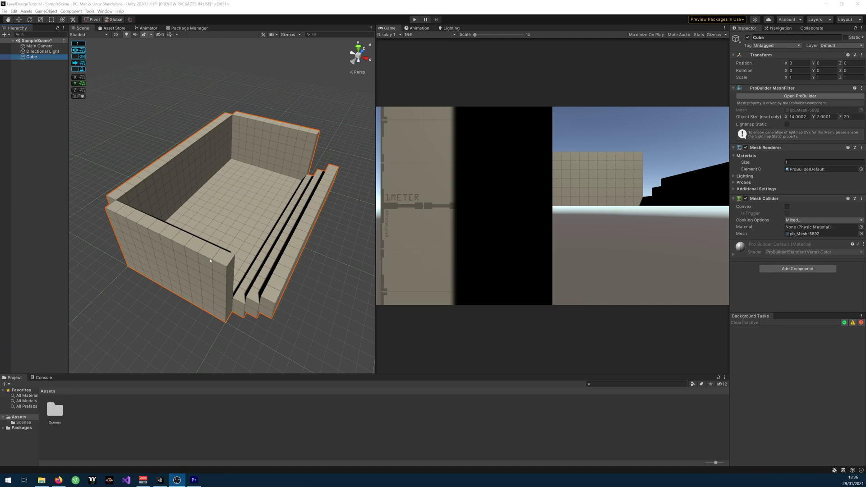
# Examine the walls, floor and steps of the level from several angles in the scene.
pyautogui.keyDown('alt'); pyautogui.moveTo(189, 212); pyautogui.dragTo(253, 147); pyautogui.keyUp('alt')
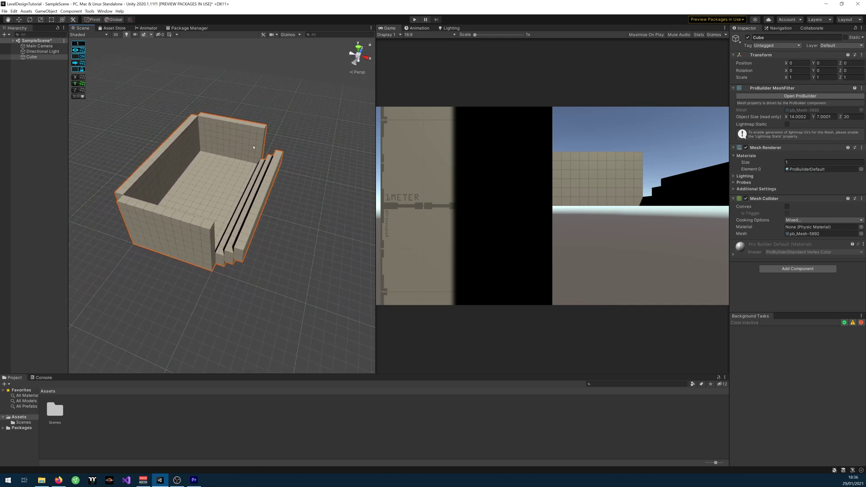
pyautogui.keyDown('alt'); pyautogui.moveTo(187, 234); pyautogui.dragTo(165, 225); pyautogui.keyUp('alt')
pyautogui.scroll(4, 180, 221)
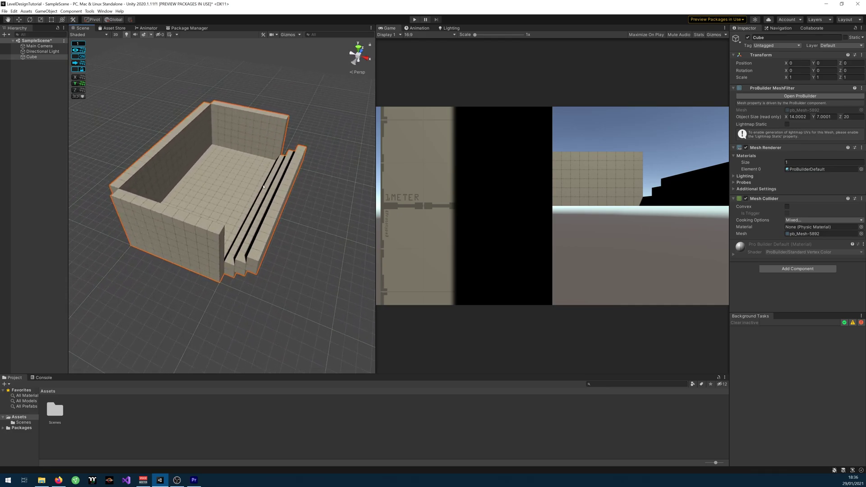
pyautogui.keyDown('alt'); pyautogui.moveTo(228, 191); pyautogui.dragTo(259, 191); pyautogui.keyUp('alt')
pyautogui.press('w')
pyautogui.moveTo(260, 191); pyautogui.dragTo(285, 118, button='right')
pyautogui.keyDown('alt'); pyautogui.moveTo(286, 119); pyautogui.dragTo(262, 180); pyautogui.keyUp('alt')
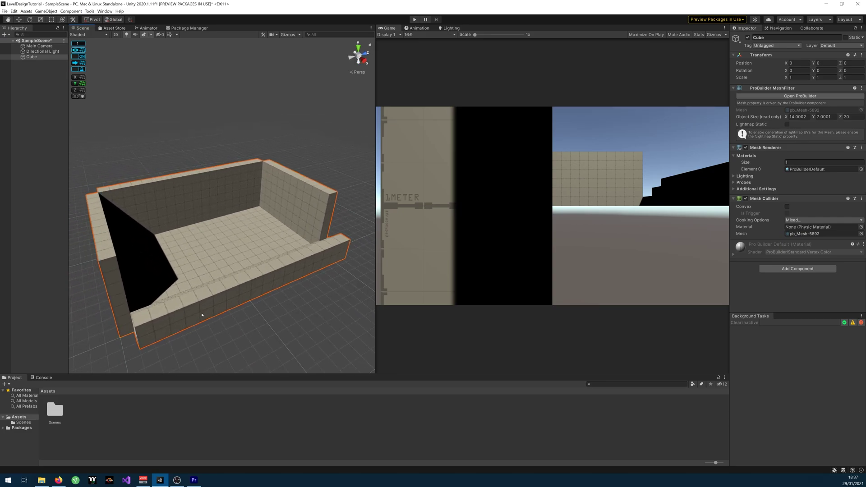
pyautogui.moveTo(198, 337); pyautogui.dragTo(216, 321, button='right')
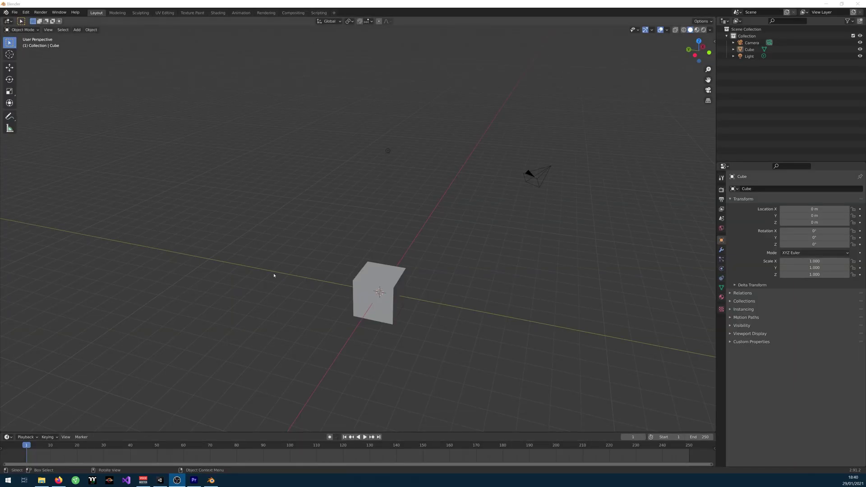
# Switch to Blender and import the exported level as a Wavefront (.obj) file.
pyautogui.click(15, 12)
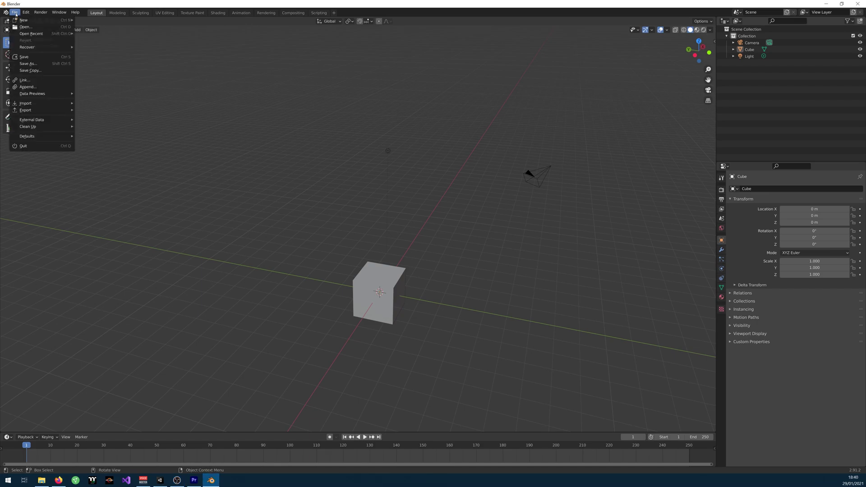
pyautogui.moveTo(41, 103)
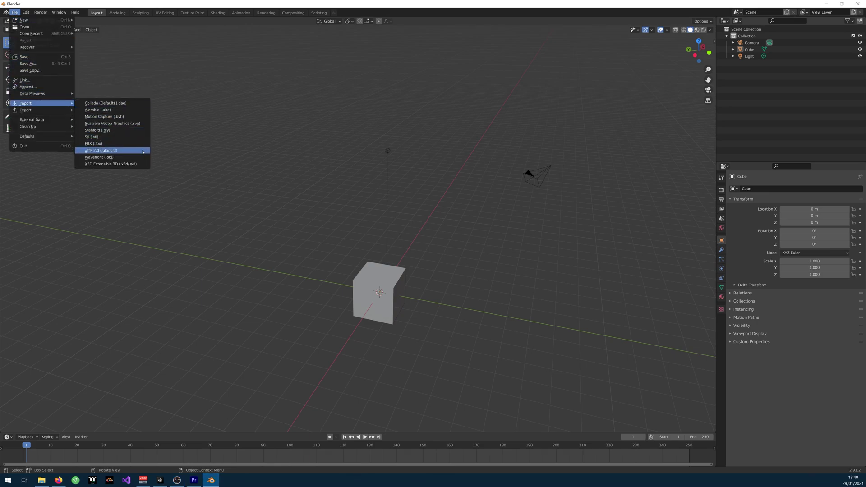
pyautogui.click(109, 157)
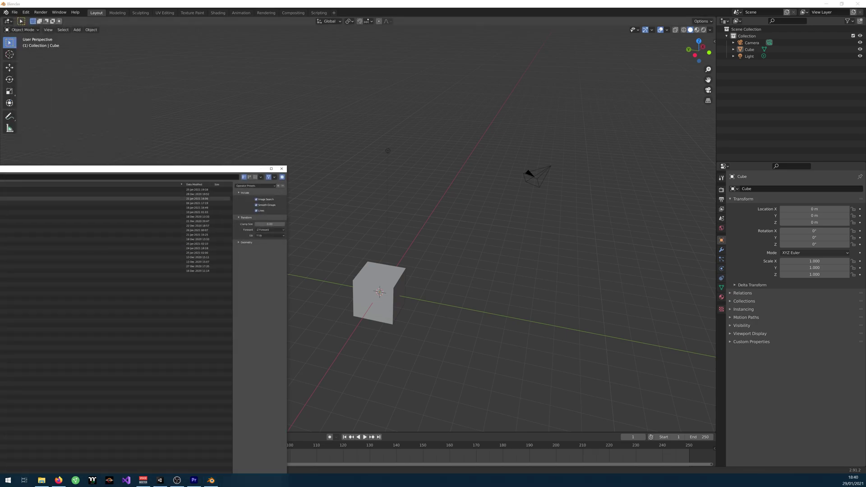
pyautogui.doubleClick(90, 194)
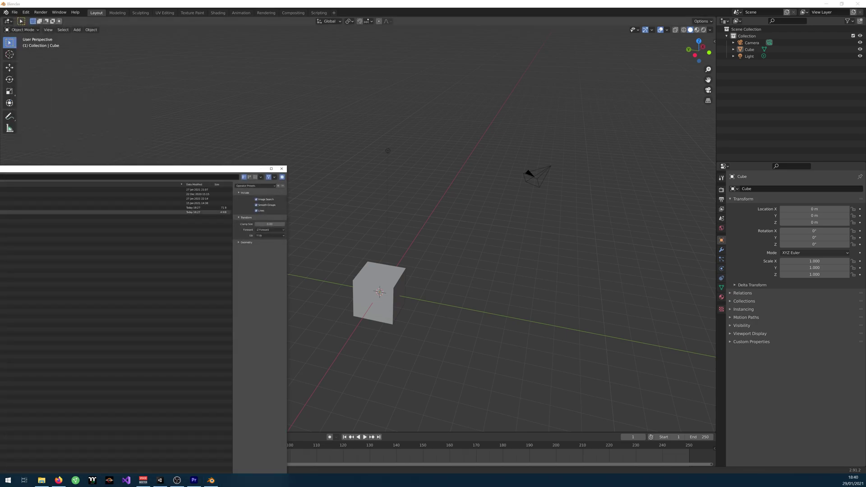
pyautogui.doubleClick(90, 212)
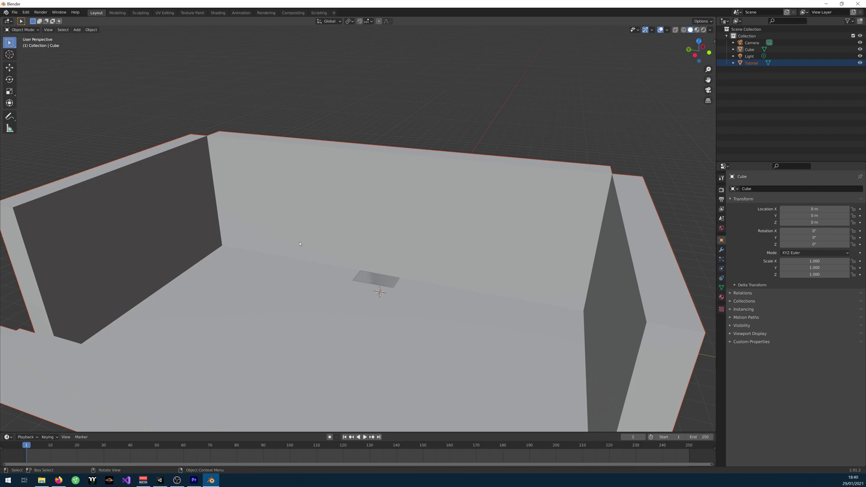
# Delete the default cube next to the imported level.
pyautogui.scroll(-2, 396, 210)
pyautogui.moveTo(396, 209); pyautogui.dragTo(358, 140, button='middle')
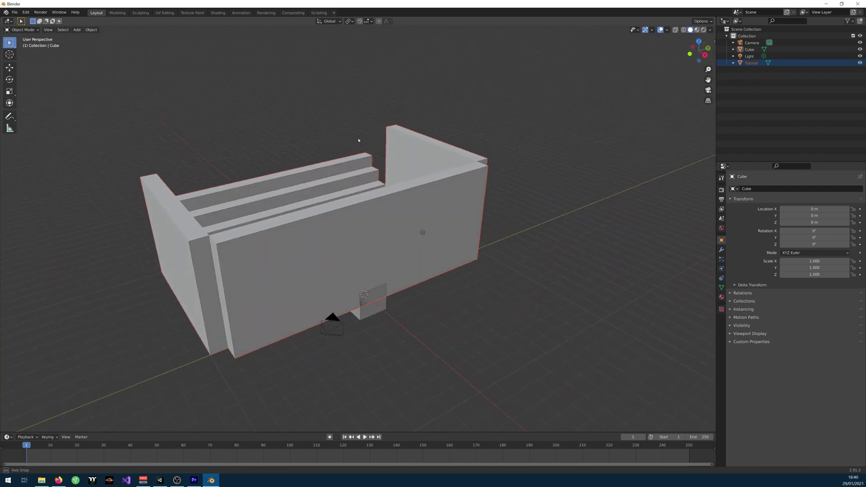
pyautogui.click(365, 318)
pyautogui.press('Delete')
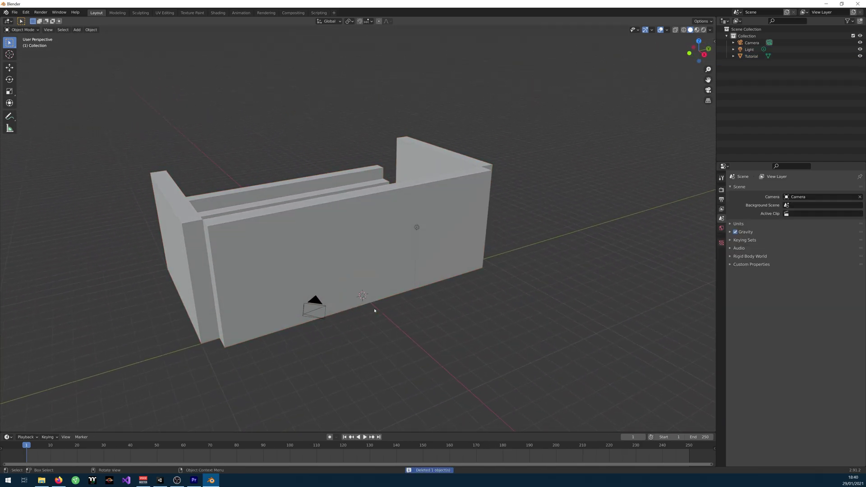
# Examine the imported Tutorial level's mesh in Edit Mode from several angles.
pyautogui.moveTo(374, 310); pyautogui.dragTo(324, 217, button='middle')
pyautogui.click(325, 217)
pyautogui.moveTo(410, 152); pyautogui.dragTo(400, 170, button='middle')
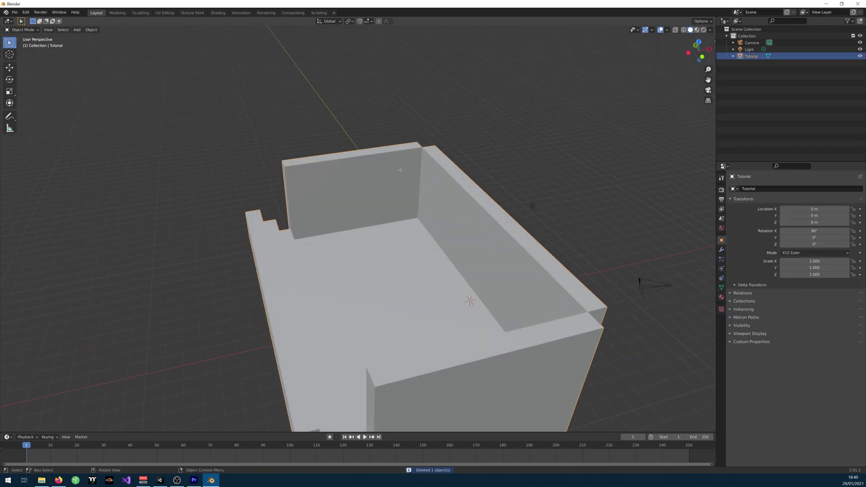
pyautogui.press('Tab')
pyautogui.scroll(3, 387, 211)
pyautogui.moveTo(387, 211)
pyautogui.mouseDown(button='middle')
pyautogui.moveTo(358, 221)
pyautogui.moveTo(400, 212)
pyautogui.mouseUp(button='middle')
pyautogui.scroll(-5, 400, 213)
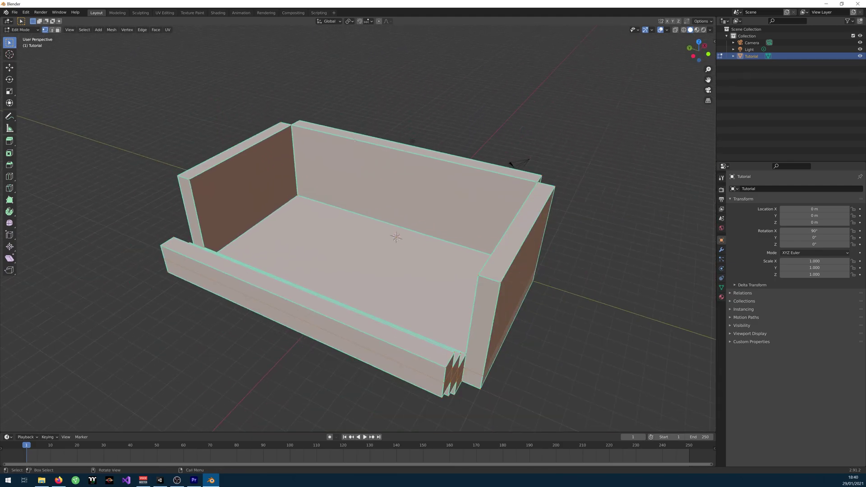
# Import the wall monitor and cable props as an FBX file.
pyautogui.click(14, 12)
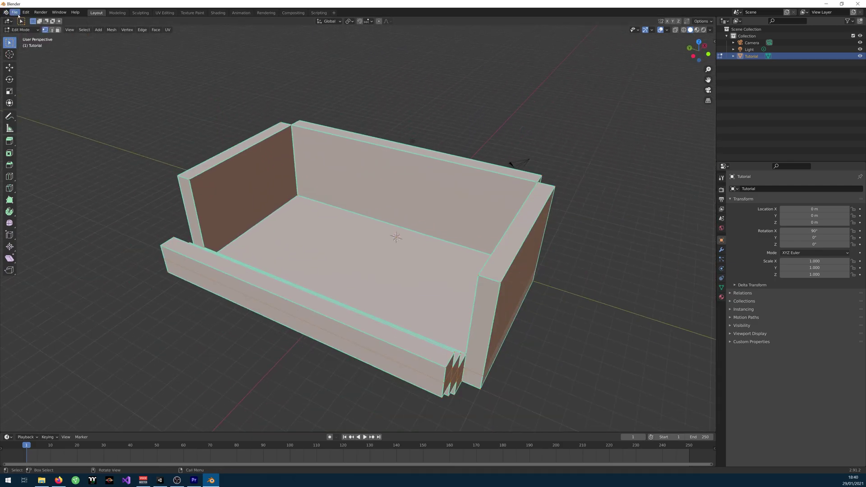
pyautogui.click(15, 13)
pyautogui.moveTo(45, 103)
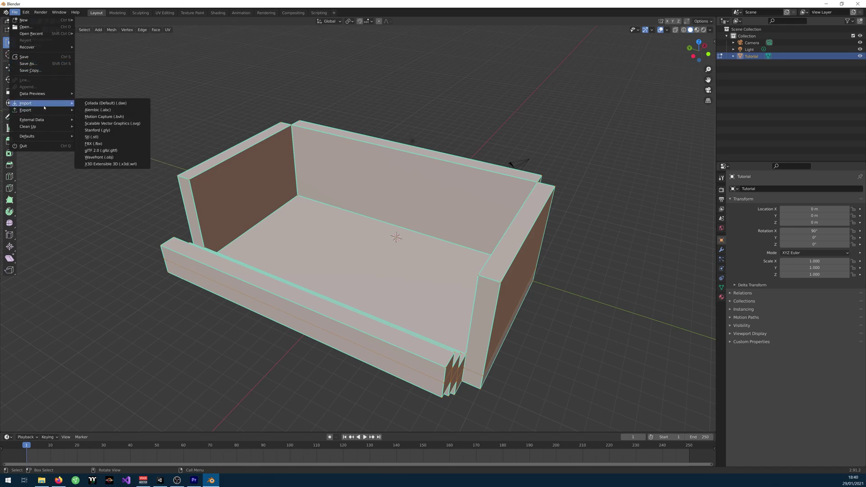
pyautogui.click(111, 142)
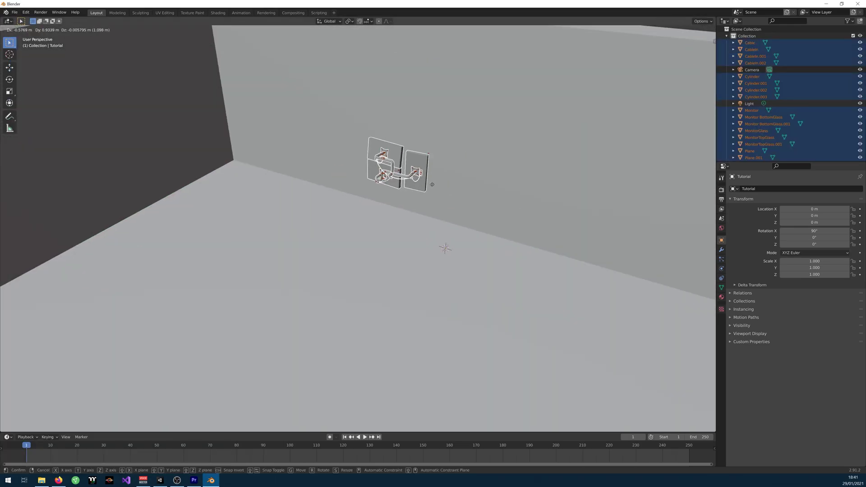
# Move and rotate the imported monitor panels so they sit against the level's long back wall.
pyautogui.click(432, 185)
pyautogui.press('r')
pyautogui.click(444, 212)
pyautogui.scroll(-3, 405, 225)
pyautogui.press('g')
pyautogui.click(361, 271)
pyautogui.moveTo(360, 271); pyautogui.dragTo(284, 340, button='middle')
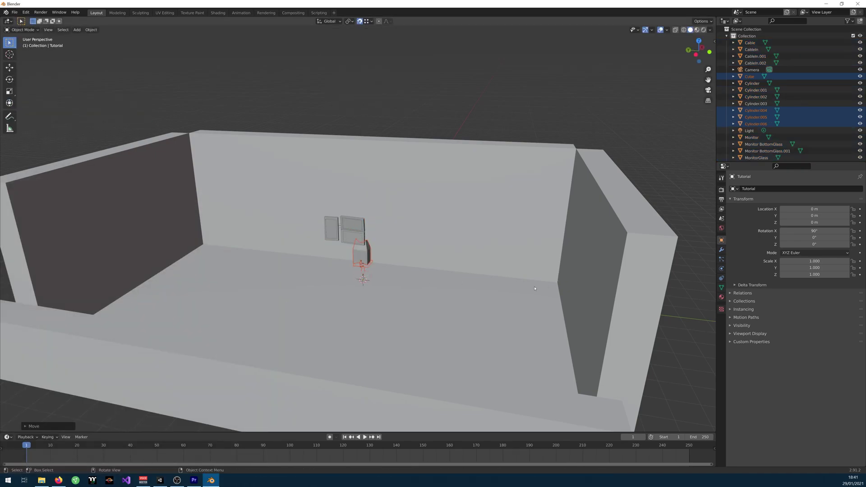
# Move the small stand prop along Y beside the wall panels, and reposition the draped vehicle on the floor, rotated about Z.
pyautogui.press('g')
pyautogui.press('y')
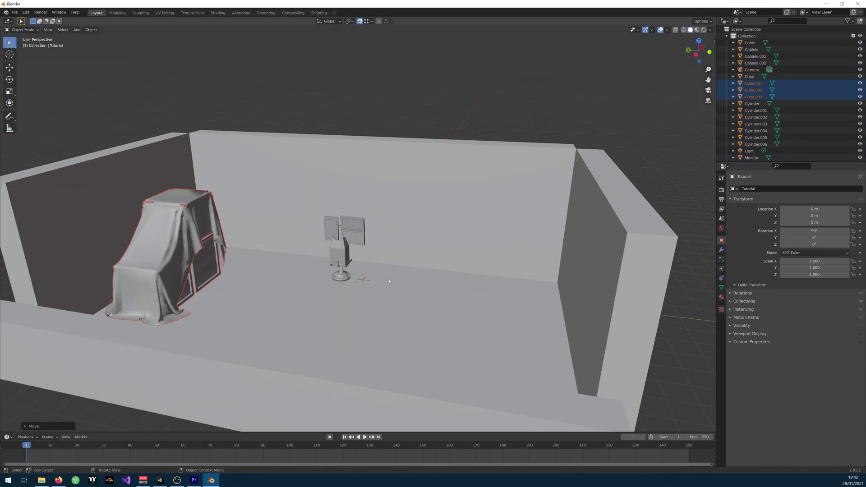
pyautogui.press('g')
pyautogui.click(397, 261)
pyautogui.press('r')
pyautogui.press('z')
pyautogui.click(370, 253)
pyautogui.click(391, 129)
pyautogui.moveTo(391, 137); pyautogui.dragTo(377, 149, button='middle')
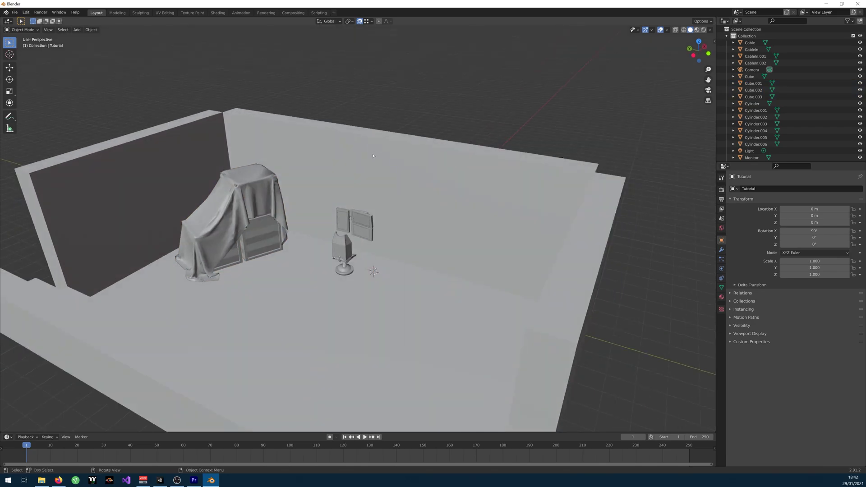
# Add two closely spaced loop cuts across the level mesh, just beyond the monitor panels on the back wall.
pyautogui.click(372, 156)
pyautogui.press('Tab')
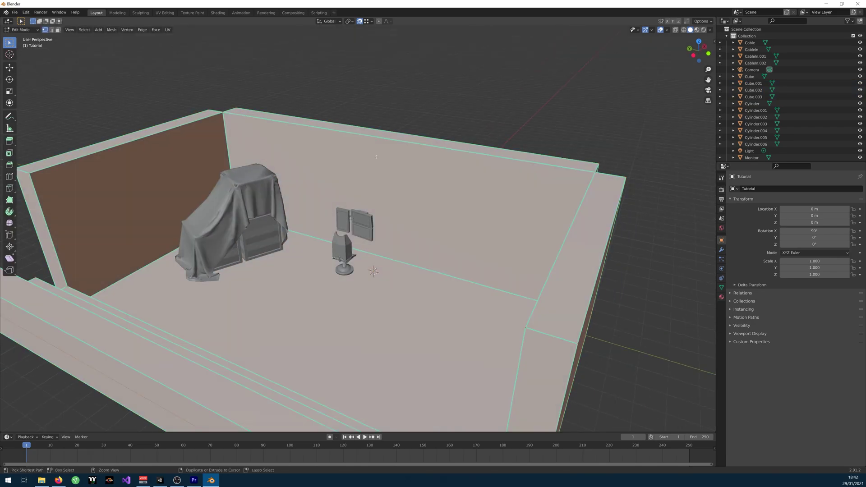
pyautogui.hotkey('ctrl', 'r')
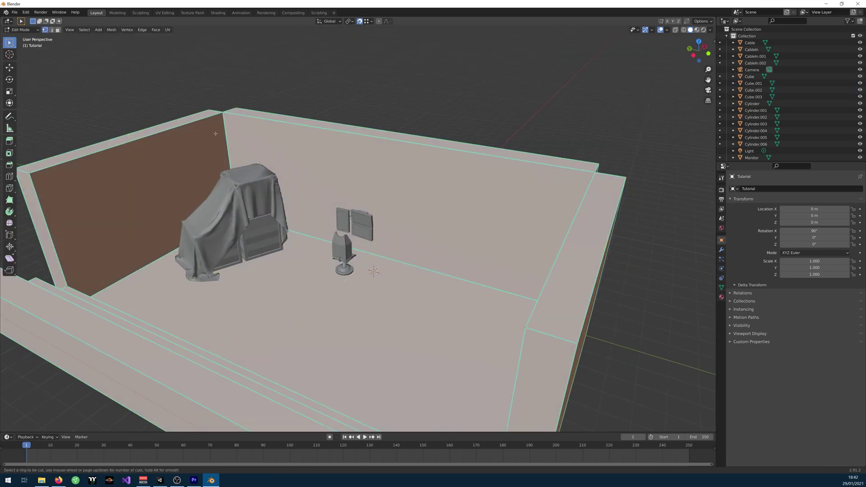
pyautogui.click(401, 144)
pyautogui.click(401, 149)
pyautogui.hotkey('ctrl', 'r')
pyautogui.click(415, 147)
pyautogui.click(418, 148)
# Extrude the narrow back-wall face between the two loop cuts into the room as a divider wall.
pyautogui.press('3')
pyautogui.click(408, 198)
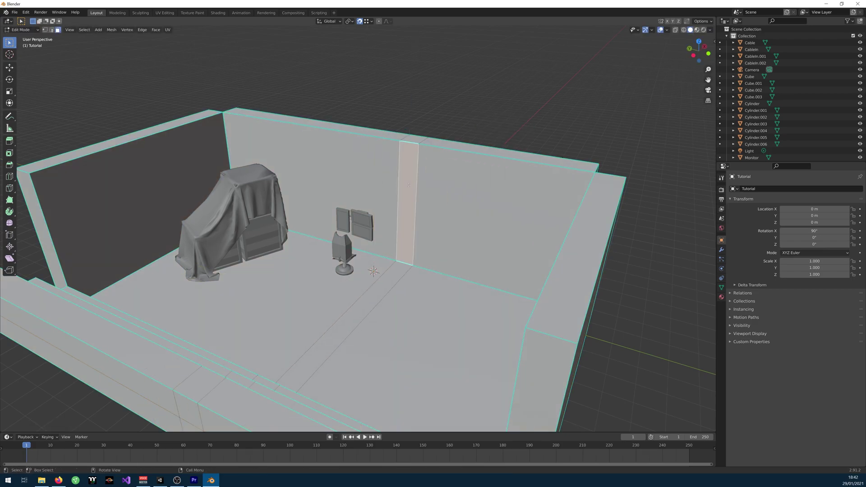
pyautogui.press('e')
pyautogui.click(437, 240)
pyautogui.moveTo(437, 240); pyautogui.dragTo(408, 235, button='middle')
pyautogui.scroll(-2, 409, 234)
pyautogui.press('Tab')
pyautogui.moveTo(404, 115); pyautogui.dragTo(381, 170, button='middle')
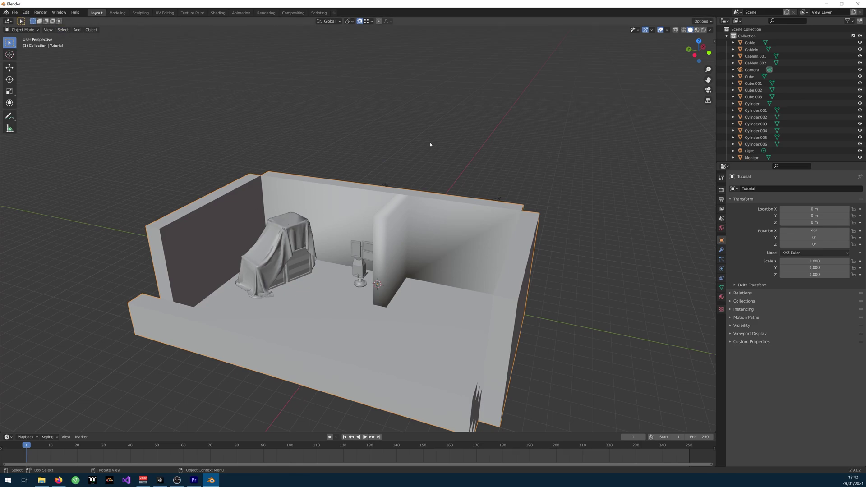
# Export the Blender scene with the level, props and divider wall in FBX format.
pyautogui.click(15, 12)
pyautogui.moveTo(45, 113)
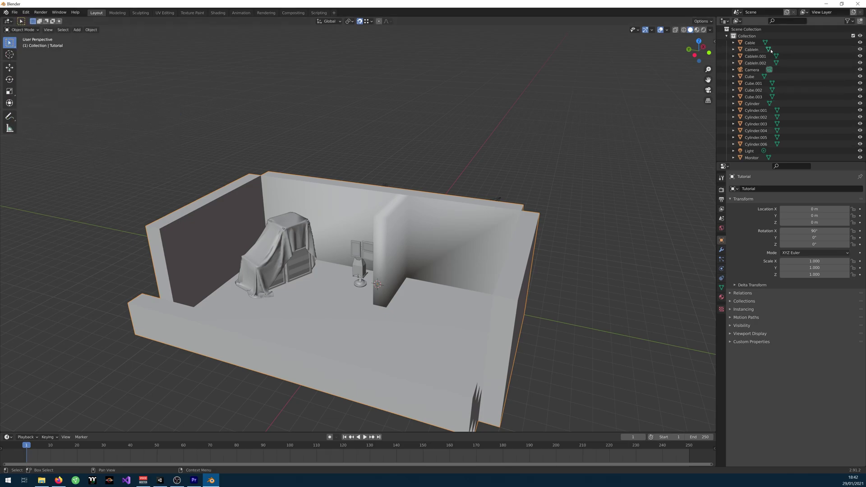
pyautogui.scroll(-3, 789, 113)
pyautogui.click(14, 12)
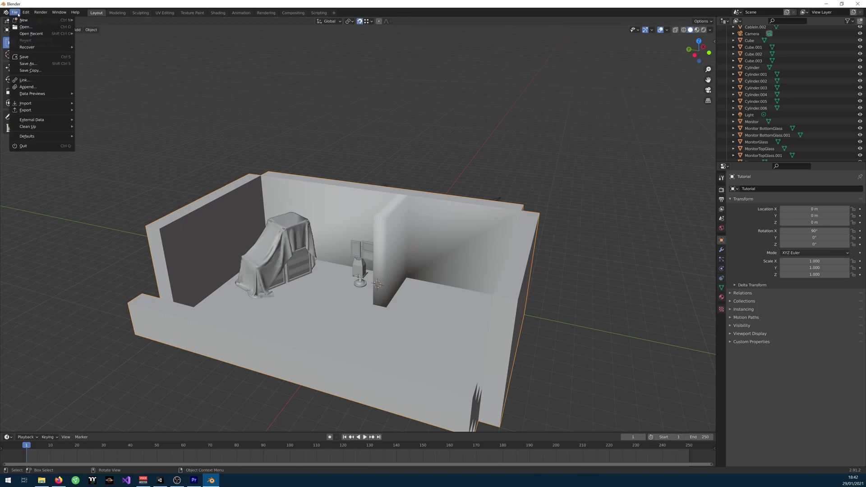
pyautogui.moveTo(45, 110)
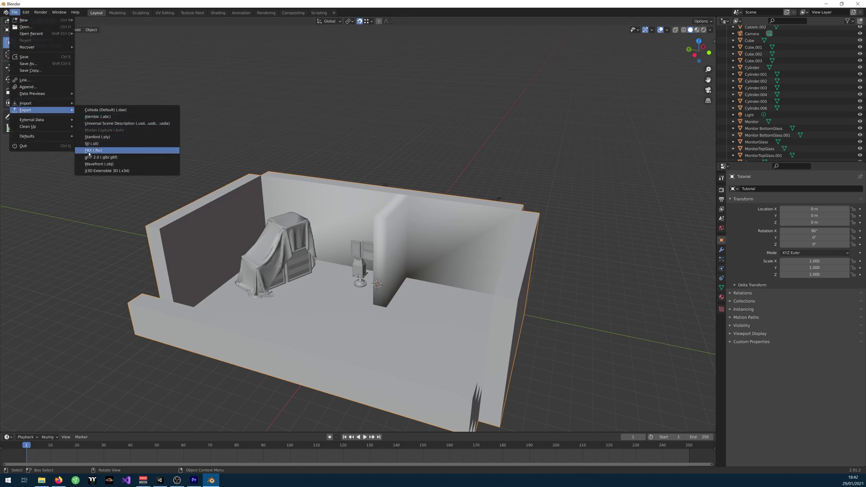
pyautogui.click(99, 152)
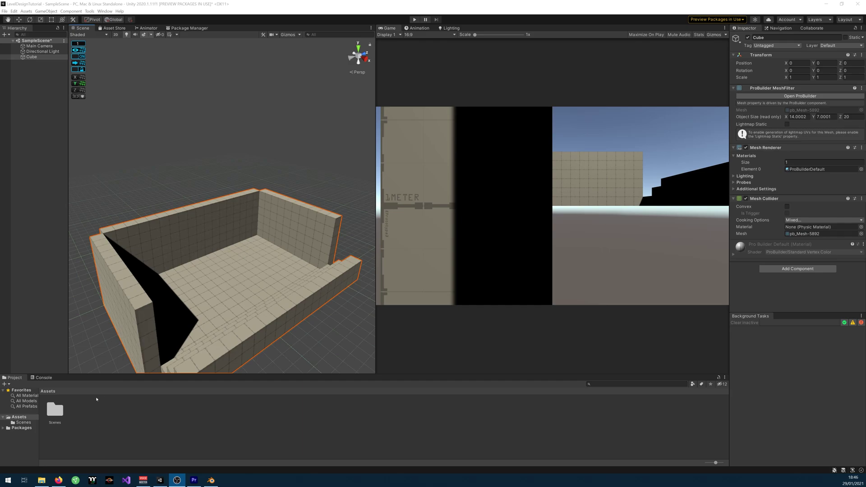
# Switch to Unity, add the exported level model from Assets to the scene, and reset its transform.
pyautogui.hotkey('alt', 'Tab')
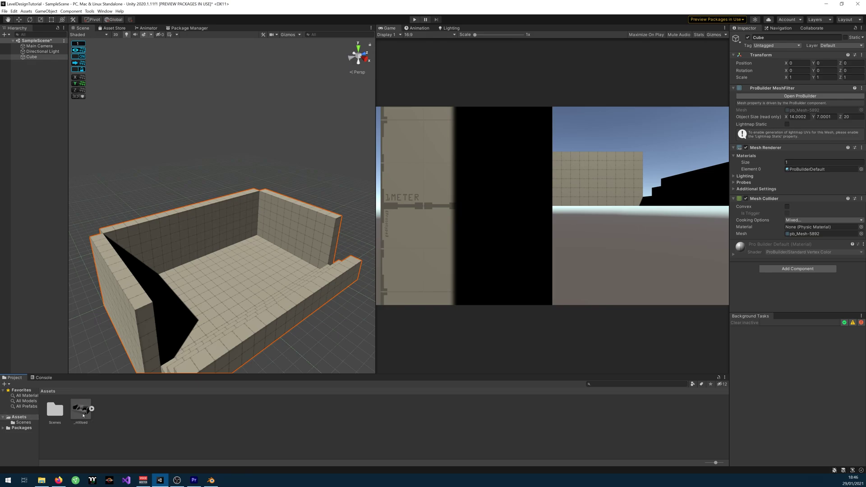
pyautogui.moveTo(83, 415); pyautogui.dragTo(35, 65)
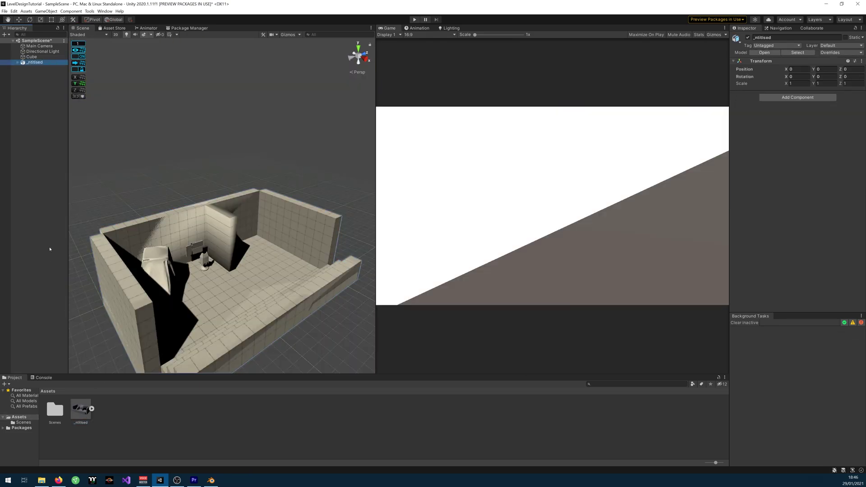
pyautogui.rightClick(35, 65)
pyautogui.rightClick(761, 62)
pyautogui.click(783, 66)
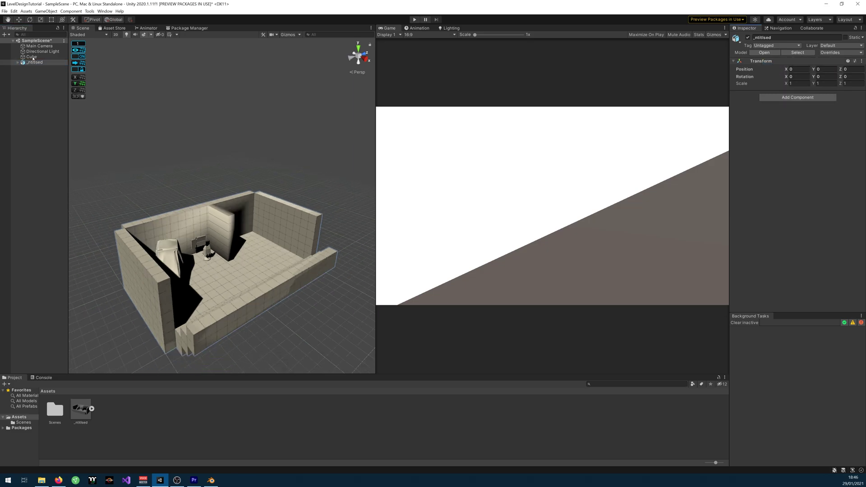
# Delete the original ProBuilder Cube level from the scene, keeping the imported model.
pyautogui.moveTo(266, 202); pyautogui.dragTo(233, 232, button='right')
pyautogui.press('w')
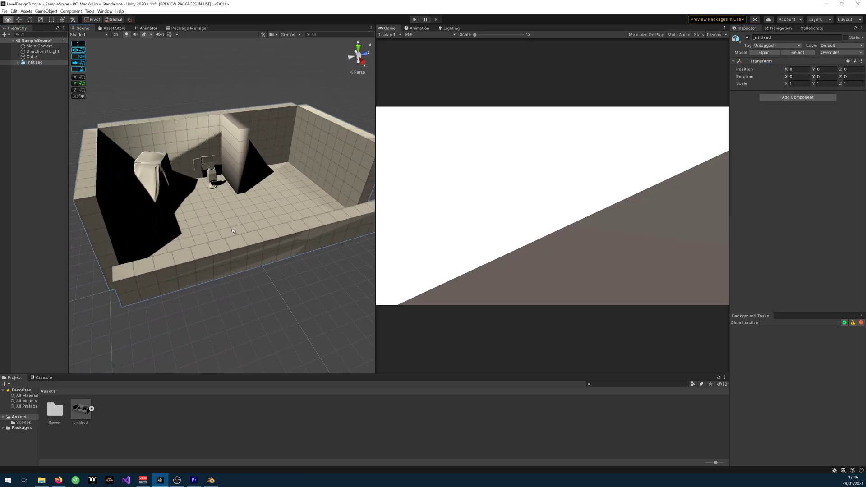
pyautogui.scroll(3, 233, 231)
pyautogui.click(35, 57)
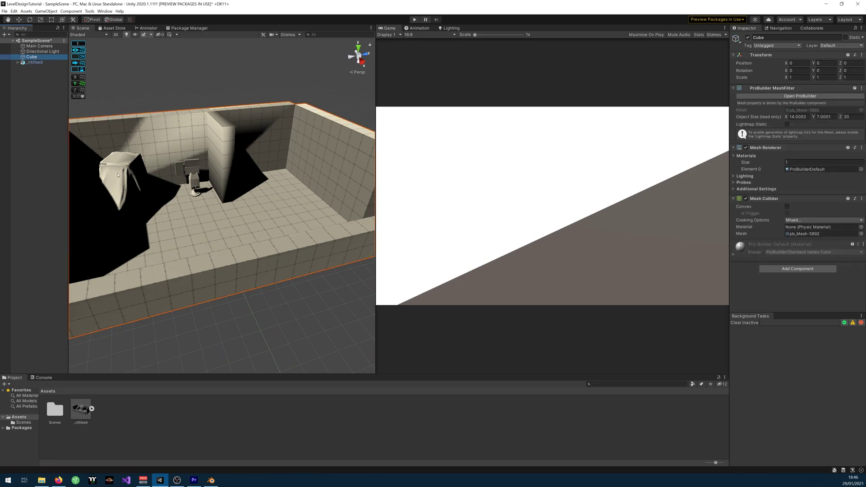
pyautogui.press('Delete')
# Rotate the imported level model about half a turn around the Y axis.
pyautogui.moveTo(227, 202); pyautogui.dragTo(206, 187, button='right')
pyautogui.keyDown('alt'); pyautogui.moveTo(206, 187); pyautogui.dragTo(250, 210); pyautogui.keyUp('alt')
pyautogui.moveTo(250, 210); pyautogui.dragTo(276, 208, button='right')
pyautogui.click(277, 207)
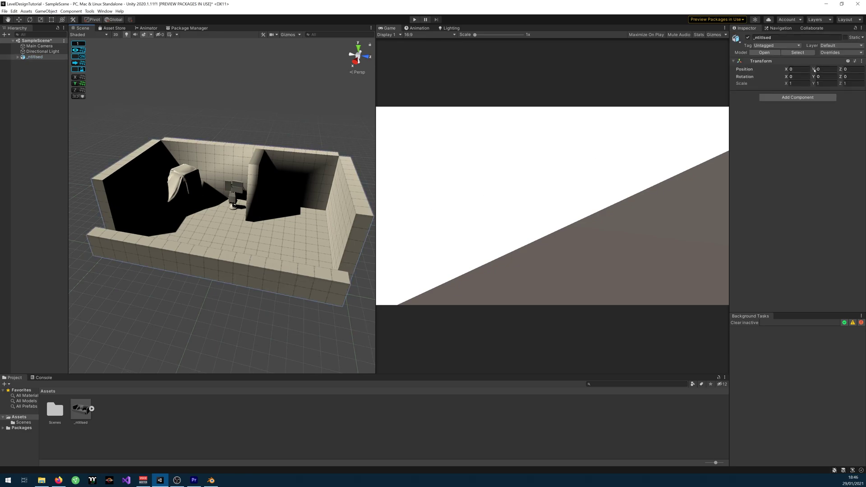
pyautogui.moveTo(814, 70); pyautogui.dragTo(316, 321)
pyautogui.hotkey('ctrl', 'z')
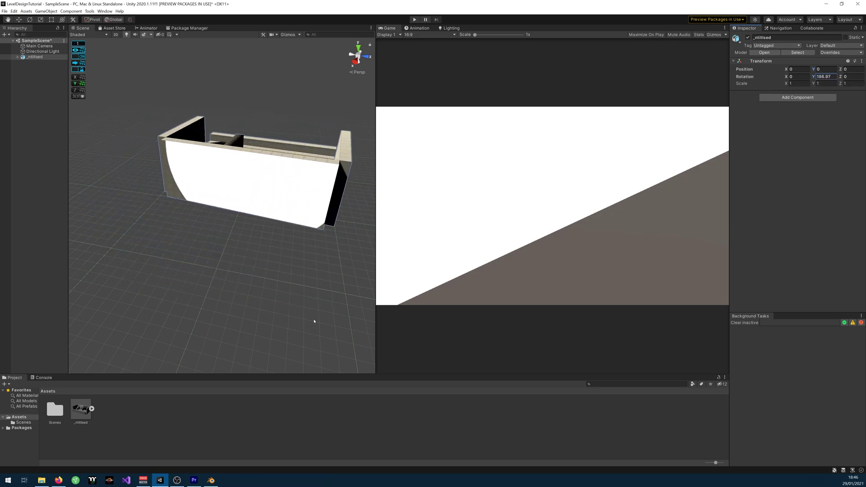
pyautogui.moveTo(247, 208); pyautogui.dragTo(816, 230, button='right')
pyautogui.press('w')
pyautogui.press('s')
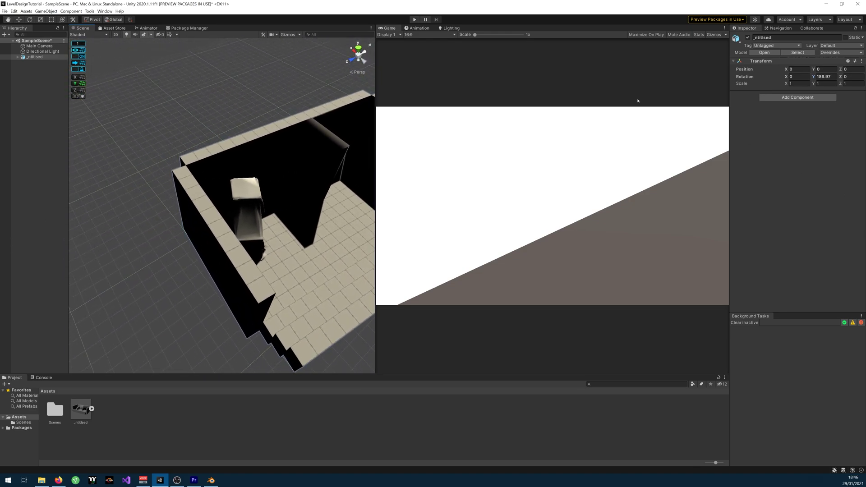
# Try to delete the Light object nested inside the imported level model.
pyautogui.click(17, 57)
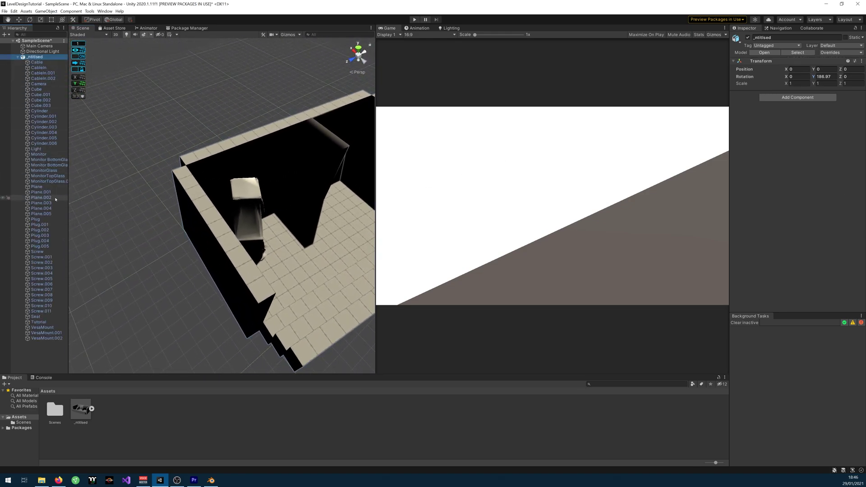
pyautogui.click(36, 149)
pyautogui.press('Delete')
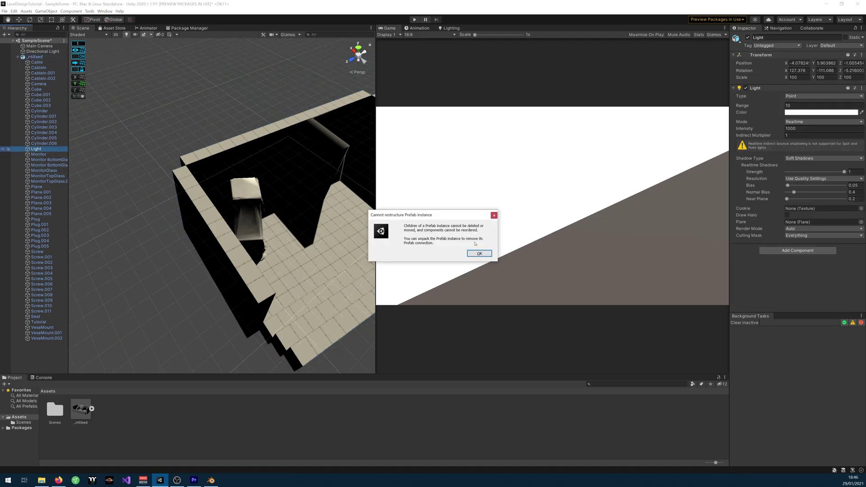
pyautogui.click(479, 252)
# Completely unpack the imported level model's prefab instance.
pyautogui.rightClick(43, 57)
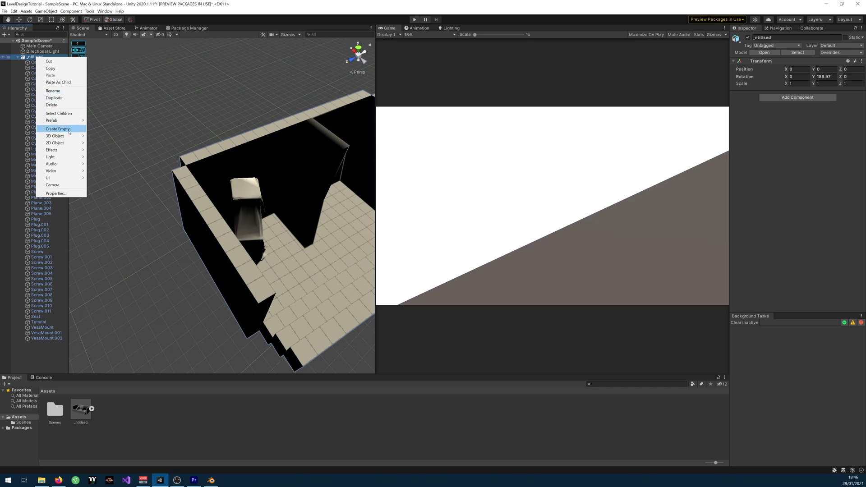
pyautogui.moveTo(64, 121)
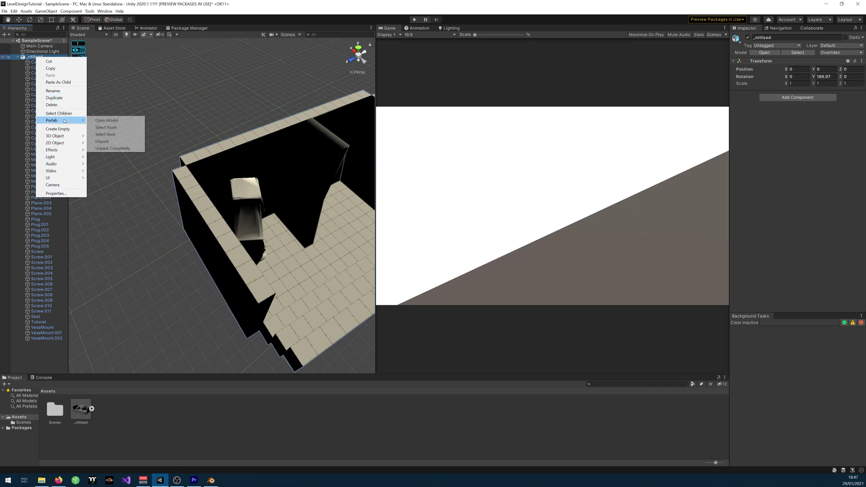
pyautogui.click(113, 148)
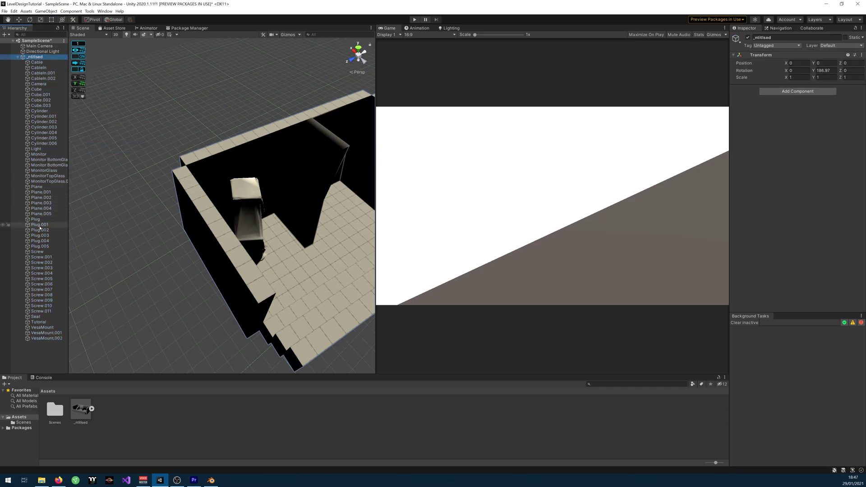
# Delete the Light and Camera objects nested in the unpacked level model, and collapse its hierarchy.
pyautogui.click(45, 149)
pyautogui.press('Delete')
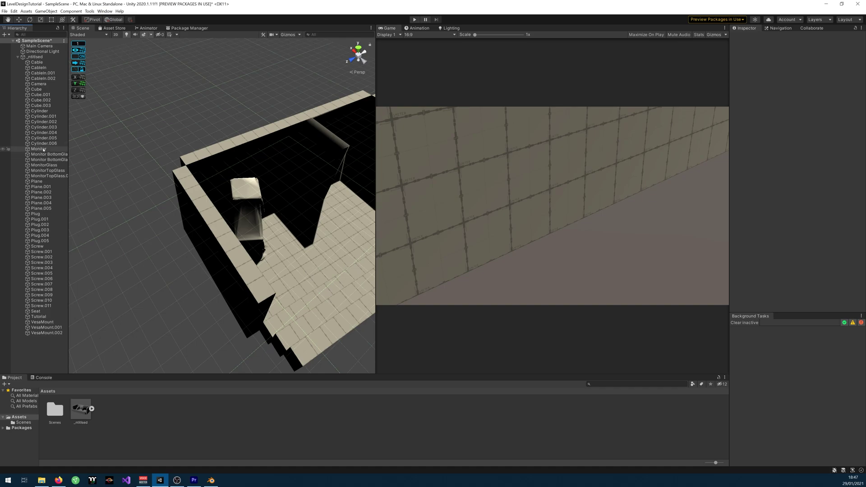
pyautogui.click(36, 84)
pyautogui.press('Delete')
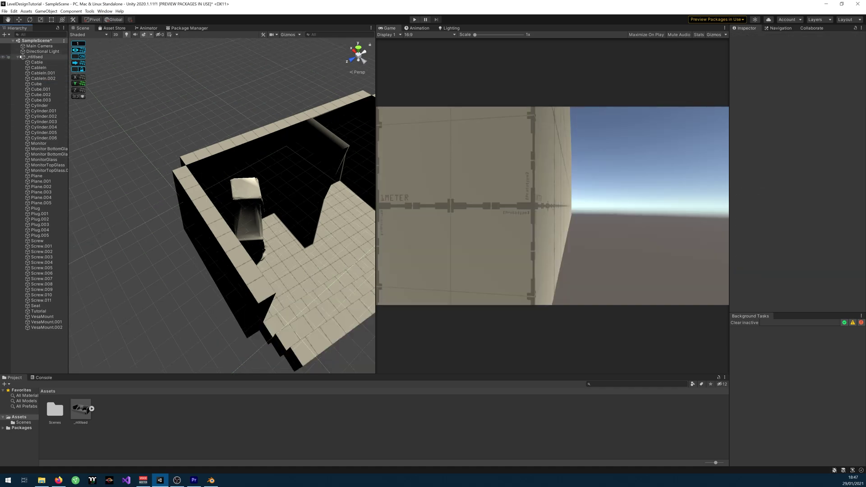
pyautogui.click(18, 57)
# Examine the imported room from several angles, checking the draped vehicle and monitor objects.
pyautogui.scroll(-4, 183, 177)
pyautogui.moveTo(184, 177); pyautogui.dragTo(220, 172, button='right')
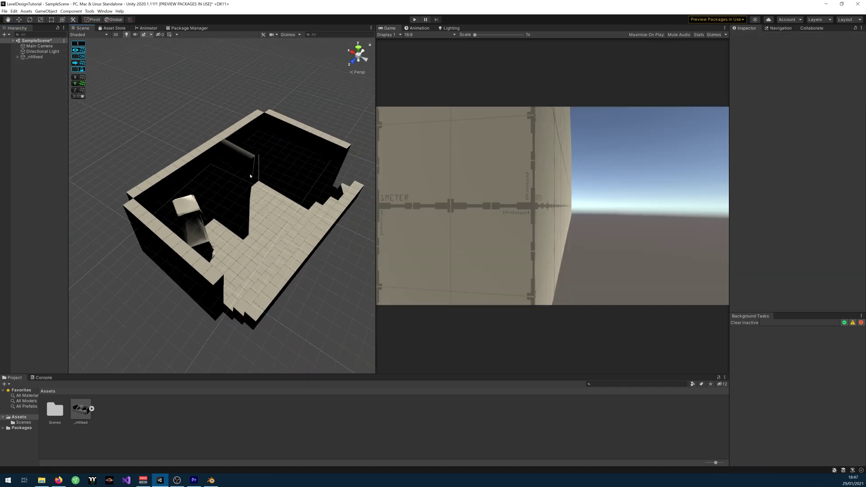
pyautogui.click(270, 191)
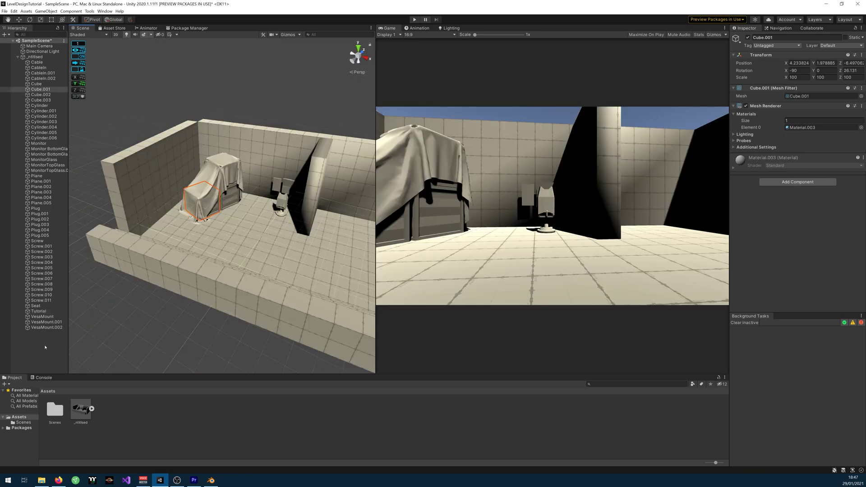
pyautogui.click(46, 347)
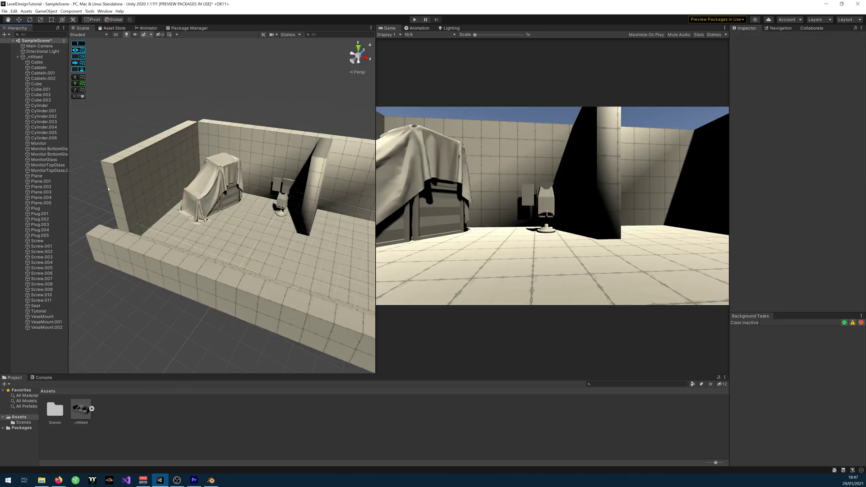
pyautogui.click(38, 144)
pyautogui.press('w')
pyautogui.moveTo(239, 226); pyautogui.dragTo(204, 196, button='right')
pyautogui.press('s')
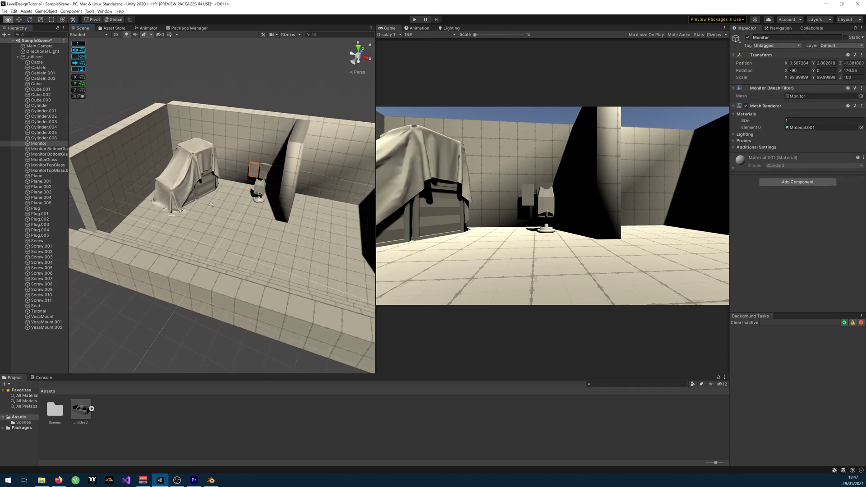
# Open File Explorer, and bring up the options for creating an asset in the project's Assets folder.
pyautogui.click(102, 423)
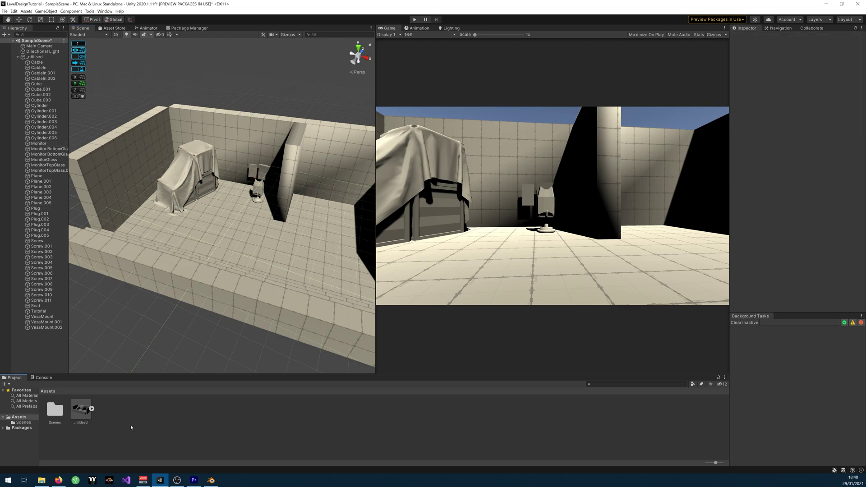
pyautogui.press('super+e')
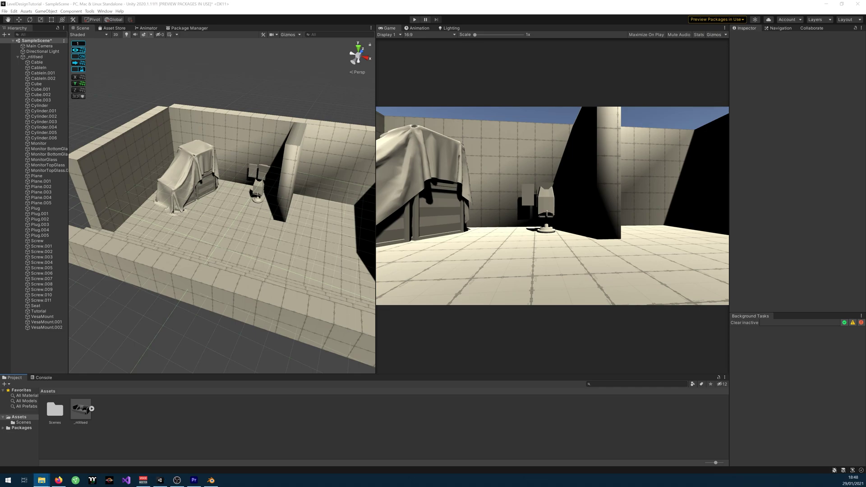
pyautogui.rightClick(187, 418)
pyautogui.moveTo(234, 260)
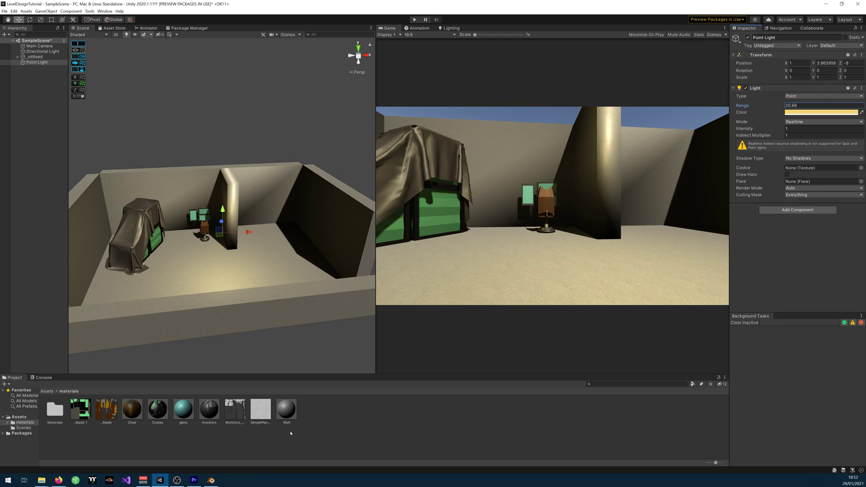
# Select the Tutorial level mesh and examine the room's materials and point lighting from different angles.
pyautogui.moveTo(254, 272); pyautogui.dragTo(201, 212, button='right')
pyautogui.moveTo(247, 274); pyautogui.dragTo(211, 264, button='right')
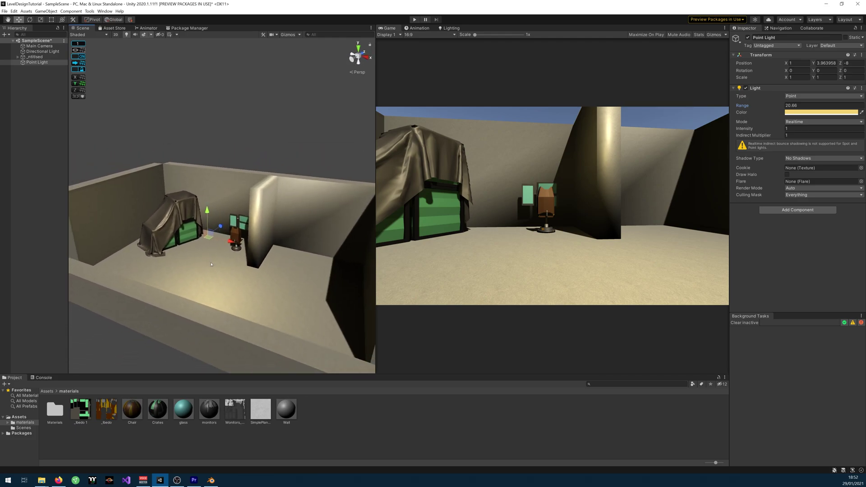
pyautogui.moveTo(182, 256); pyautogui.dragTo(192, 247, button='right')
pyautogui.click(192, 247)
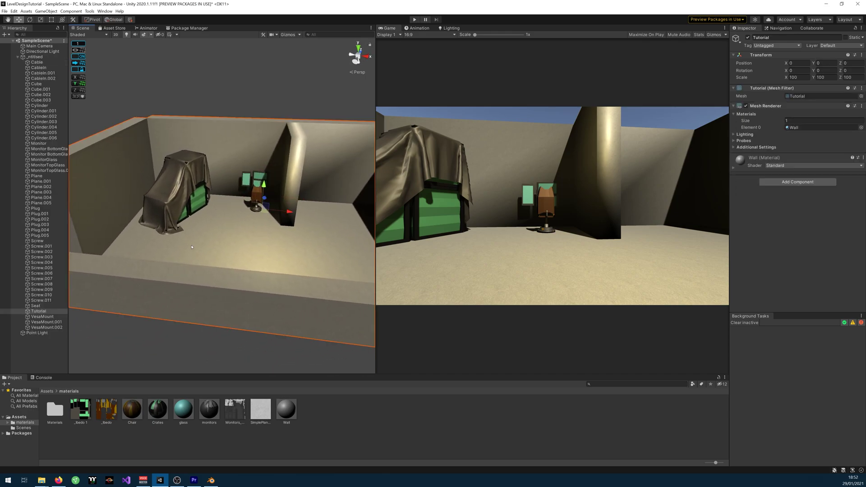
pyautogui.scroll(-4, 226, 253)
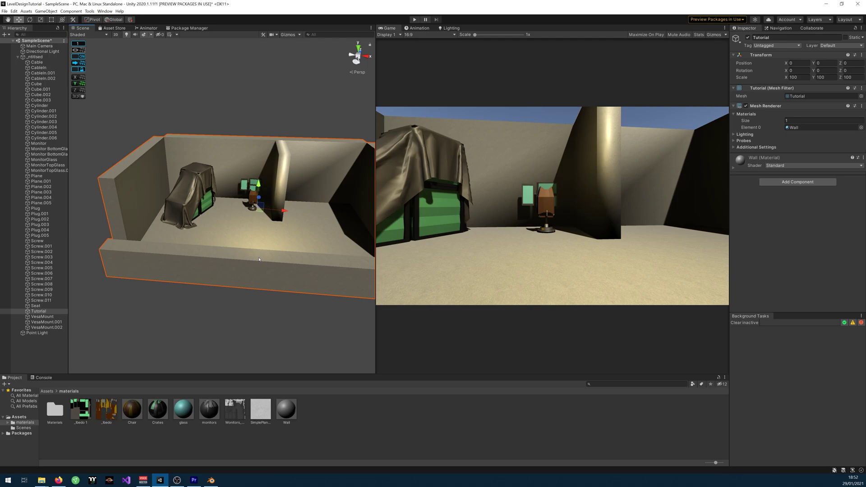
pyautogui.keyDown('alt'); pyautogui.moveTo(239, 223); pyautogui.dragTo(332, 222); pyautogui.keyUp('alt')
pyautogui.scroll(-1, 182, 230)
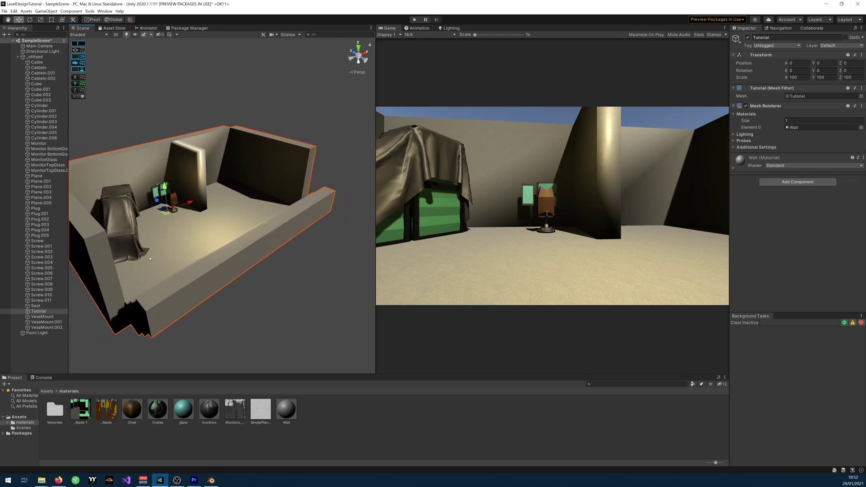
pyautogui.keyDown('alt'); pyautogui.moveTo(150, 258); pyautogui.dragTo(260, 280); pyautogui.keyUp('alt')
pyautogui.press('w')
pyautogui.moveTo(254, 233); pyautogui.dragTo(90, 229, button='right')
pyautogui.press('d')
pyautogui.press('s')
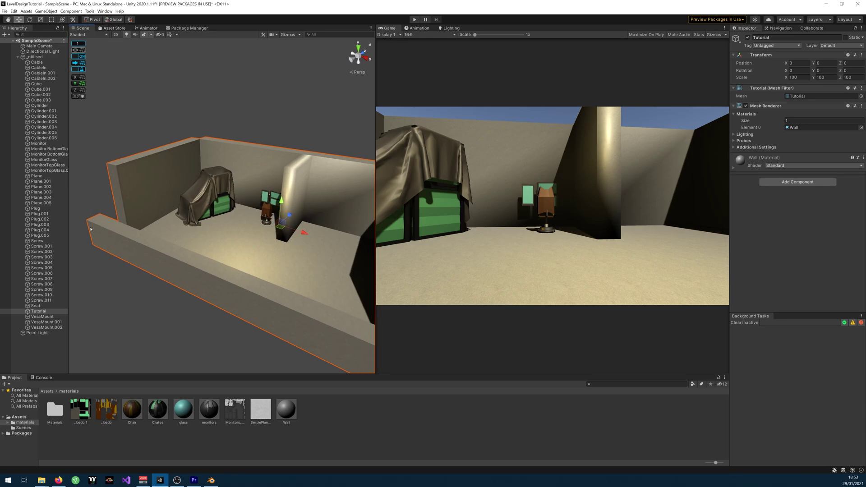
pyautogui.keyDown('alt'); pyautogui.moveTo(90, 228); pyautogui.dragTo(197, 235); pyautogui.keyUp('alt')
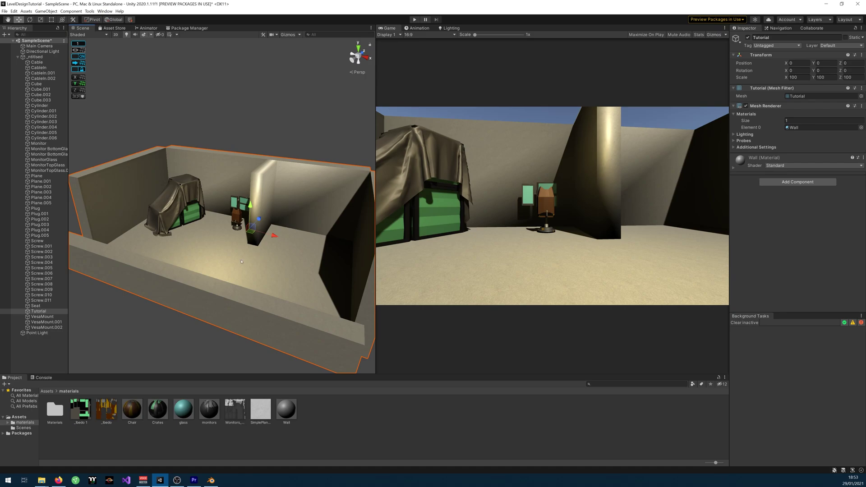
pyautogui.keyDown('alt'); pyautogui.moveTo(241, 261); pyautogui.dragTo(221, 287); pyautogui.keyUp('alt')
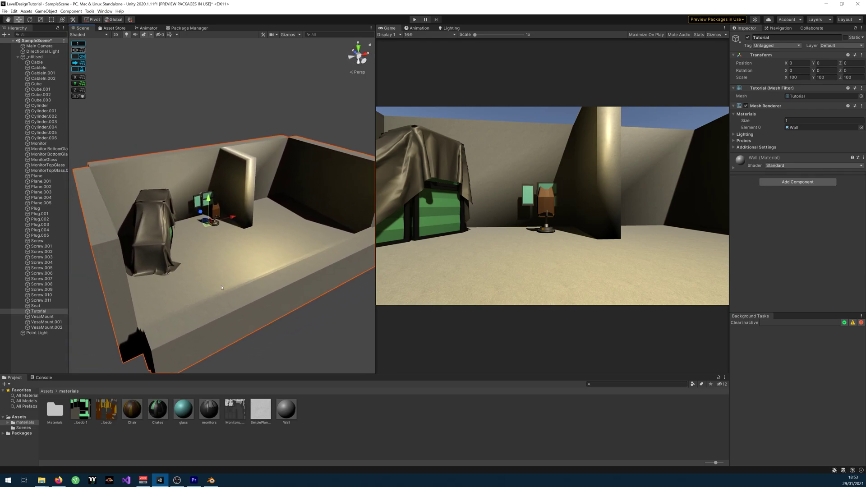